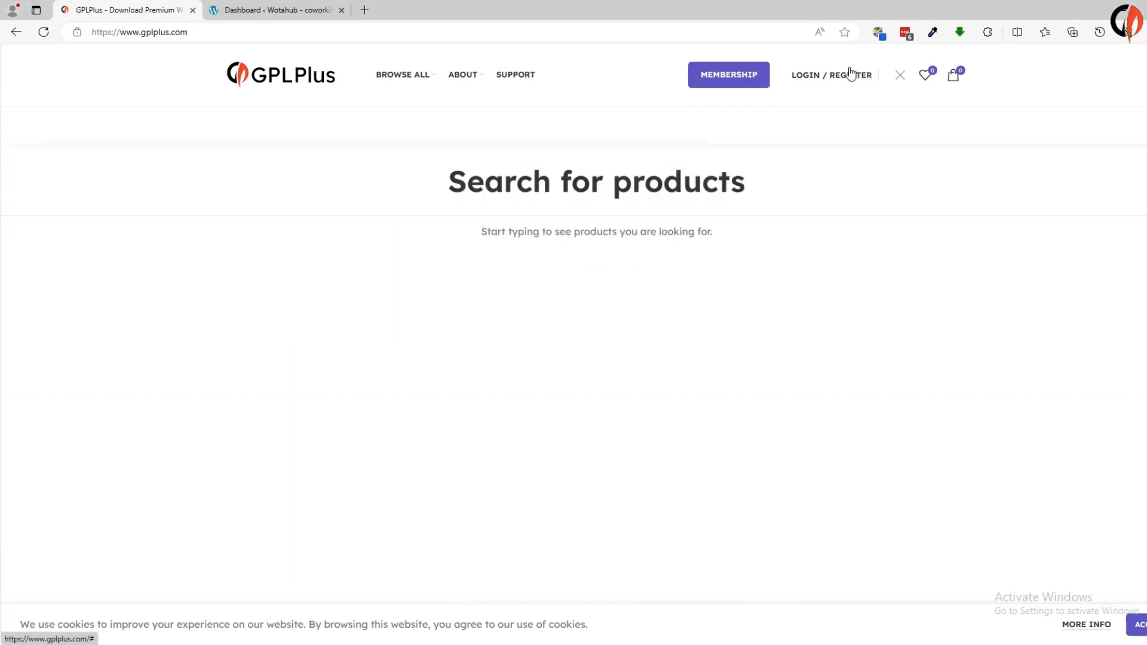
- Search the GPLPlus store for "Crete" and open the Crete – Personal Portfolio and Creative Agency WordPress Theme product page
type("Crete")
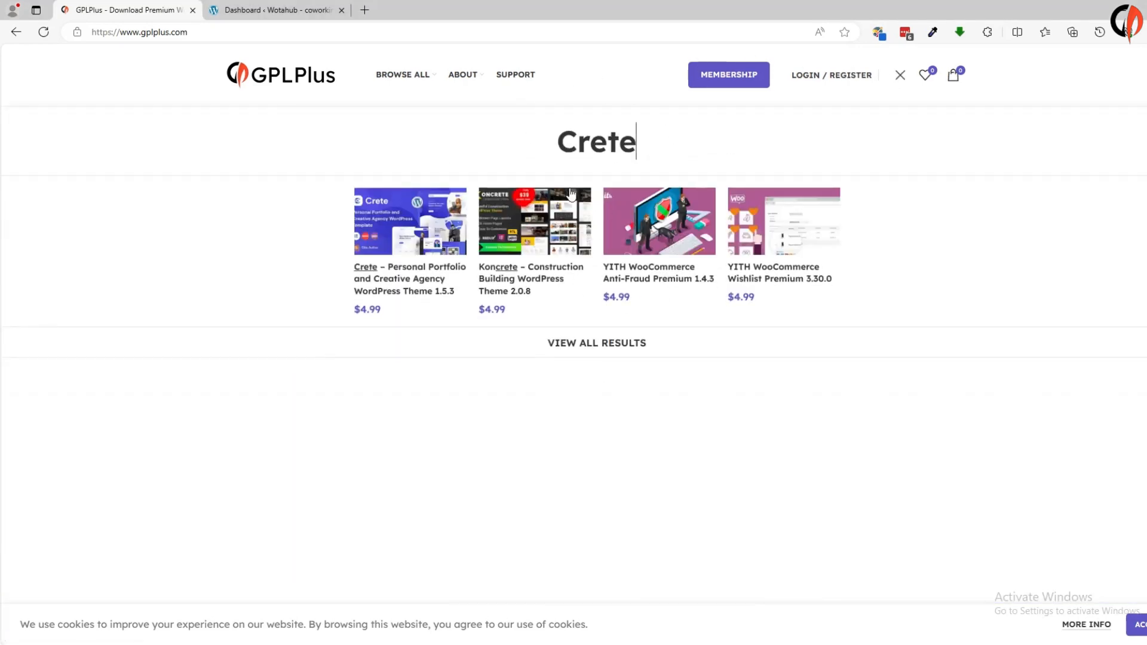
left_click(421, 231)
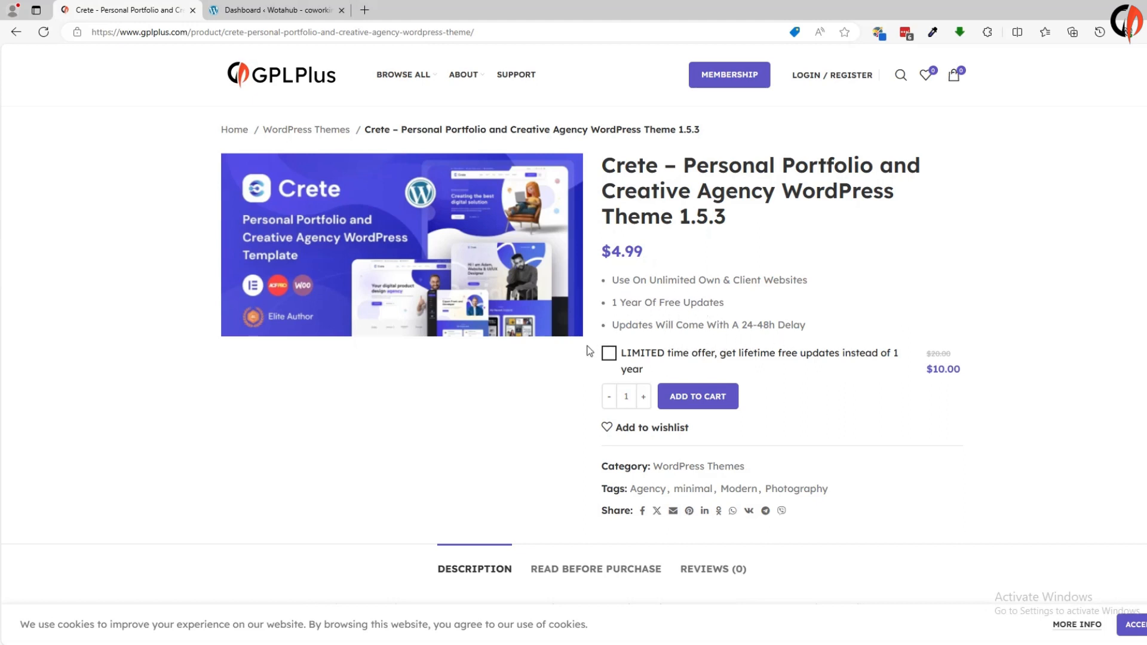
left_click(609, 356)
- Switch to File Explorer and extract the CC-crete-v1.5.3 archive on the Desktop into a CC-crete-v1.5.3 folder
left_click(479, 644)
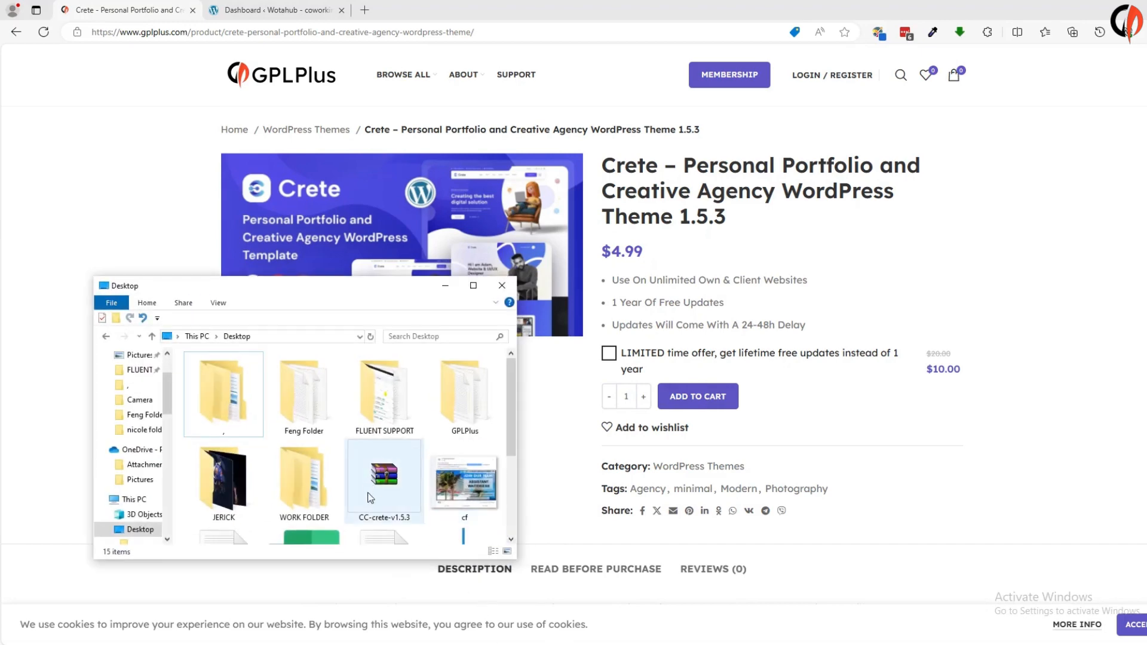
left_click(394, 479)
right_click(394, 479)
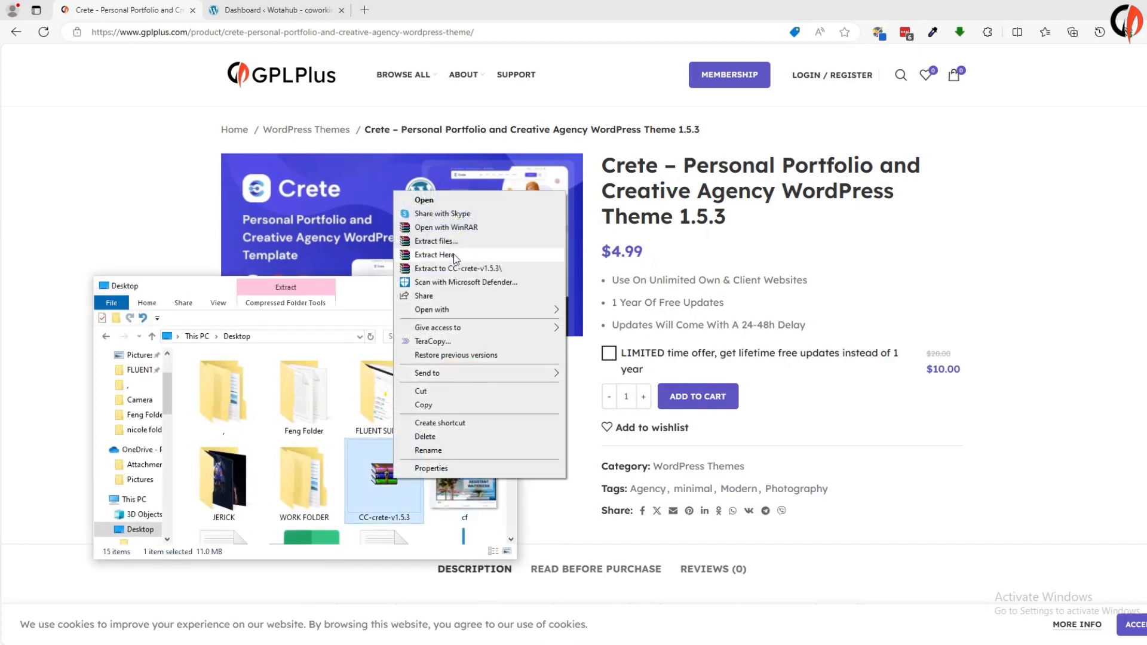
left_click(440, 241)
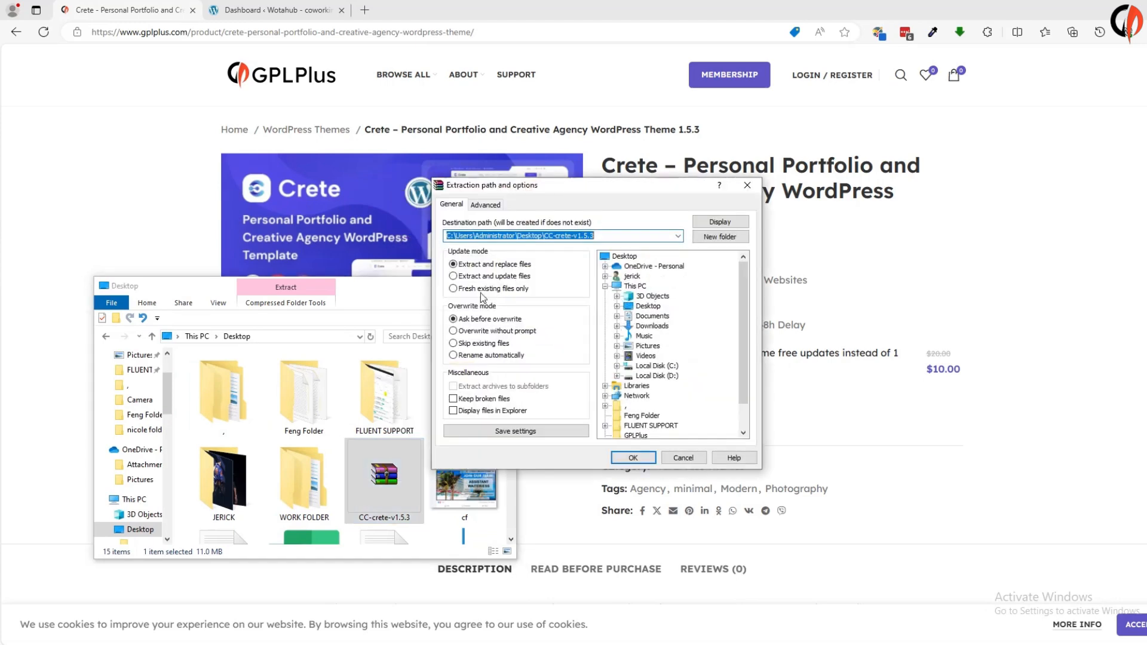
left_click(625, 460)
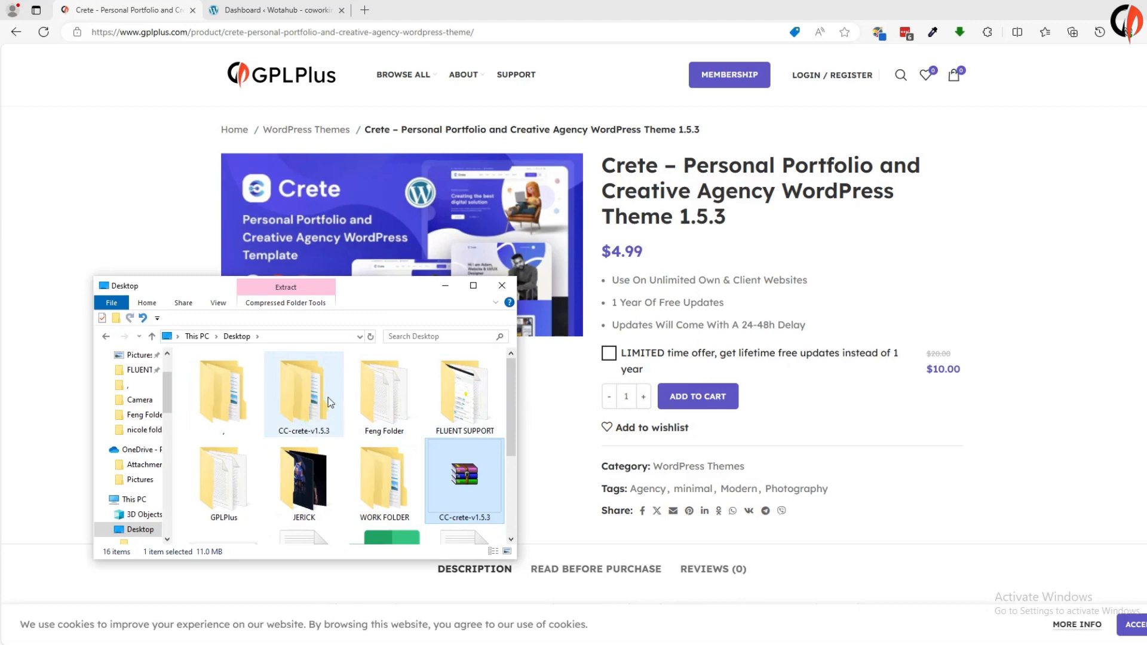
- Open the Upload folder of the Crete theme package inside the extracted CC-crete-v1.5.3 folder
double_click(319, 412)
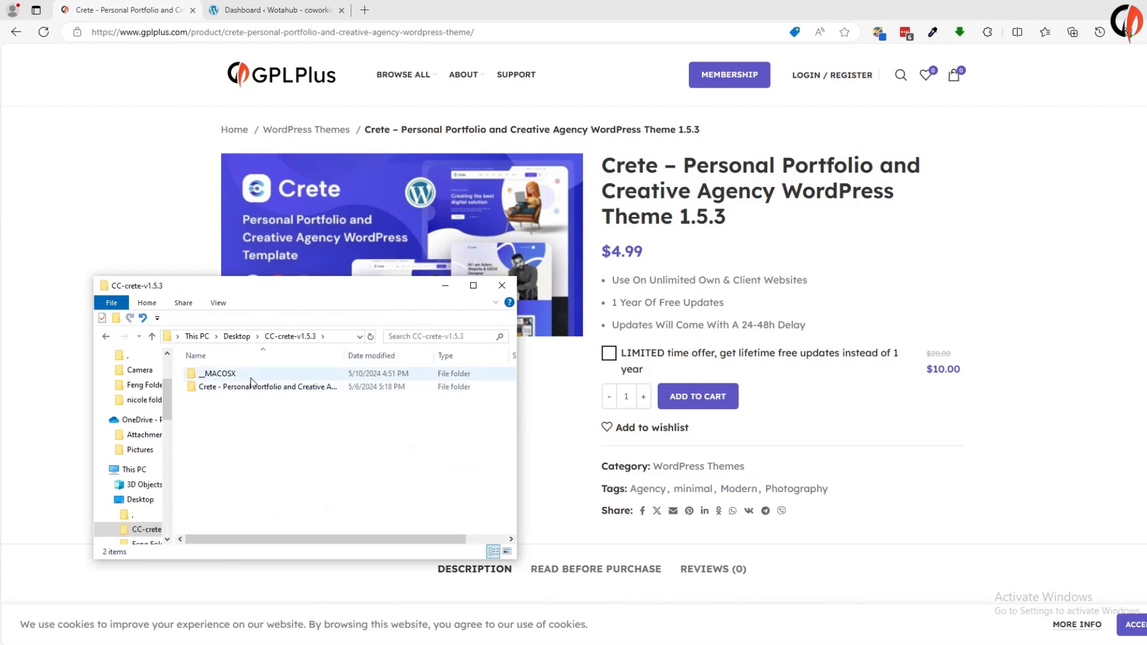
double_click(237, 389)
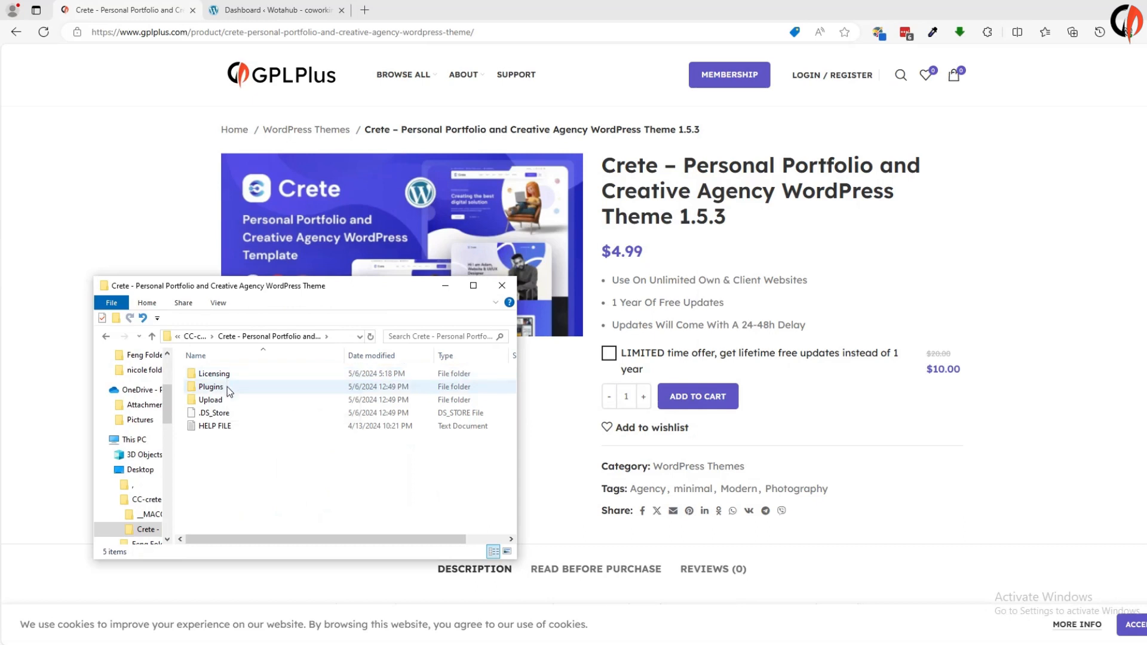
double_click(225, 401)
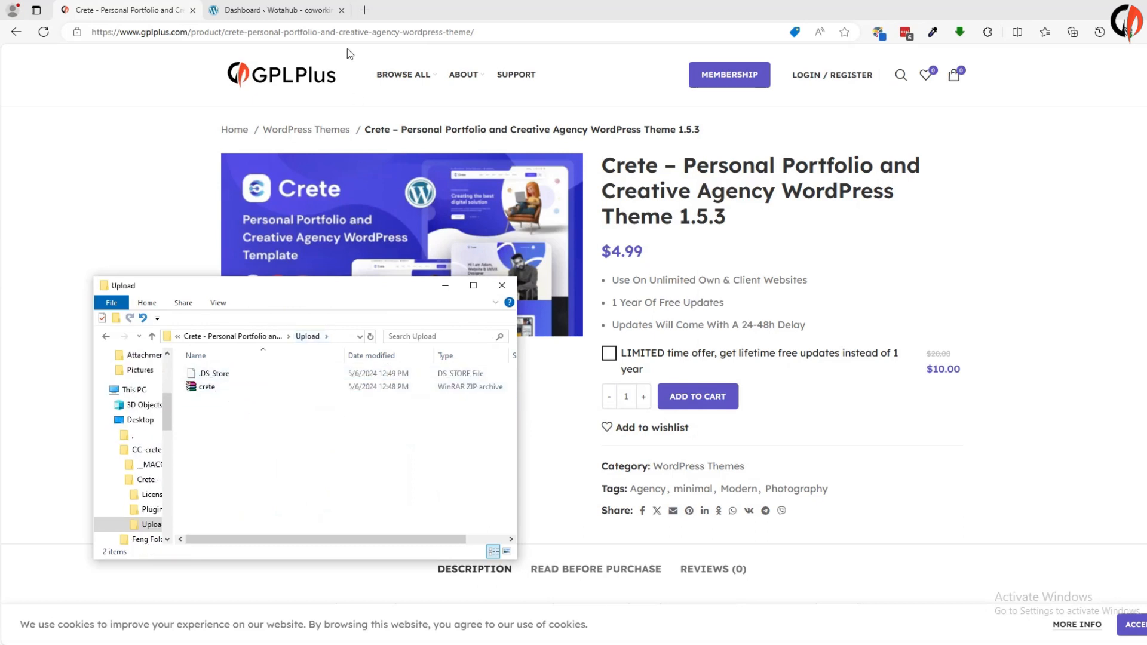
- Switch to the WordPress dashboard in the browser and open the form for uploading a new theme
left_click(301, 15)
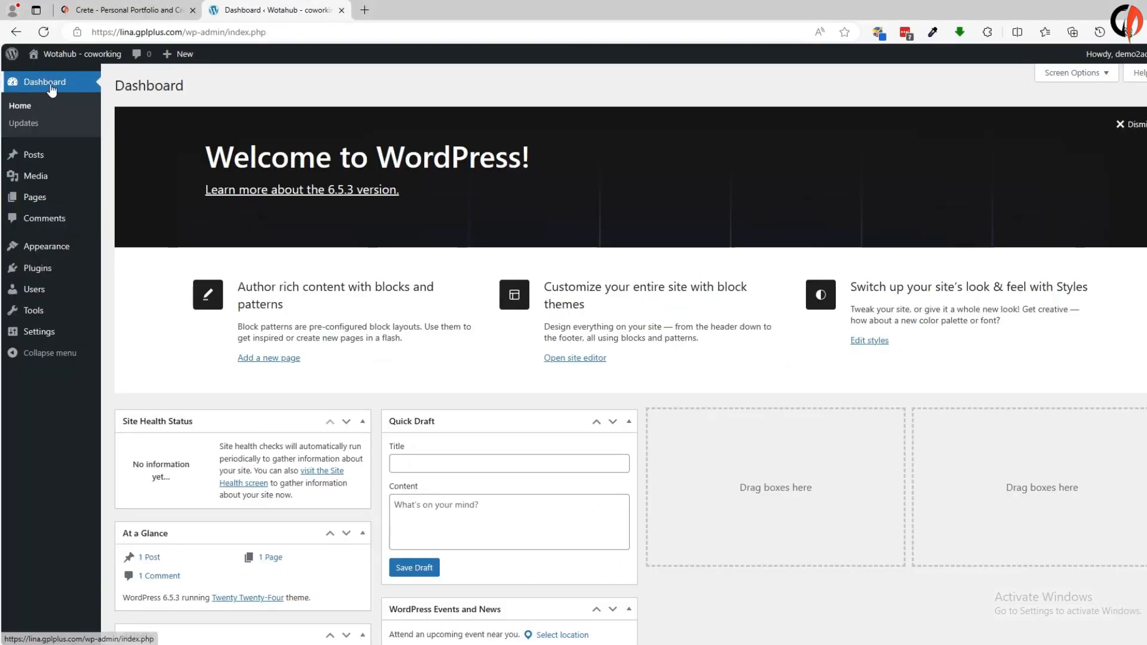
mouse_move(45, 247)
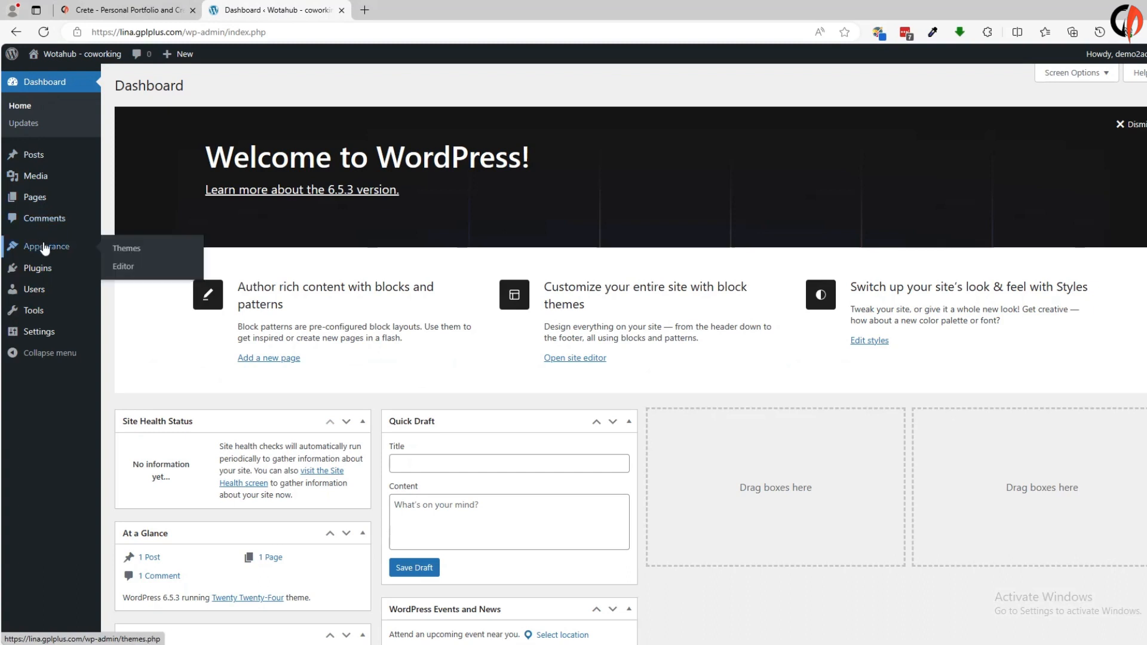
left_click(132, 255)
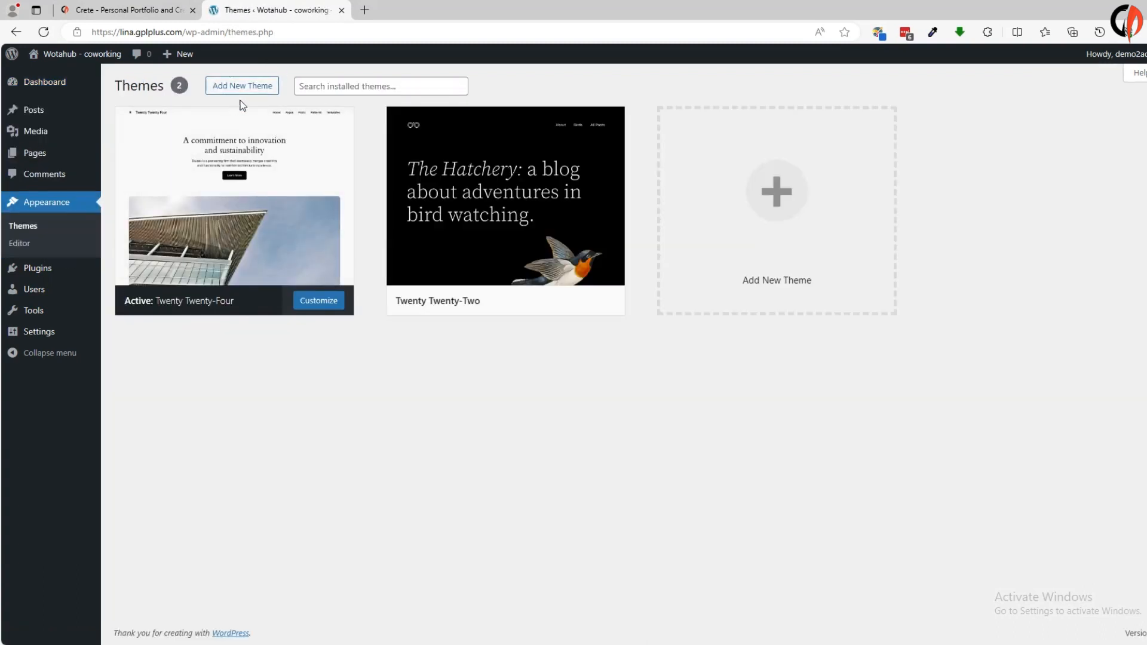
left_click(248, 90)
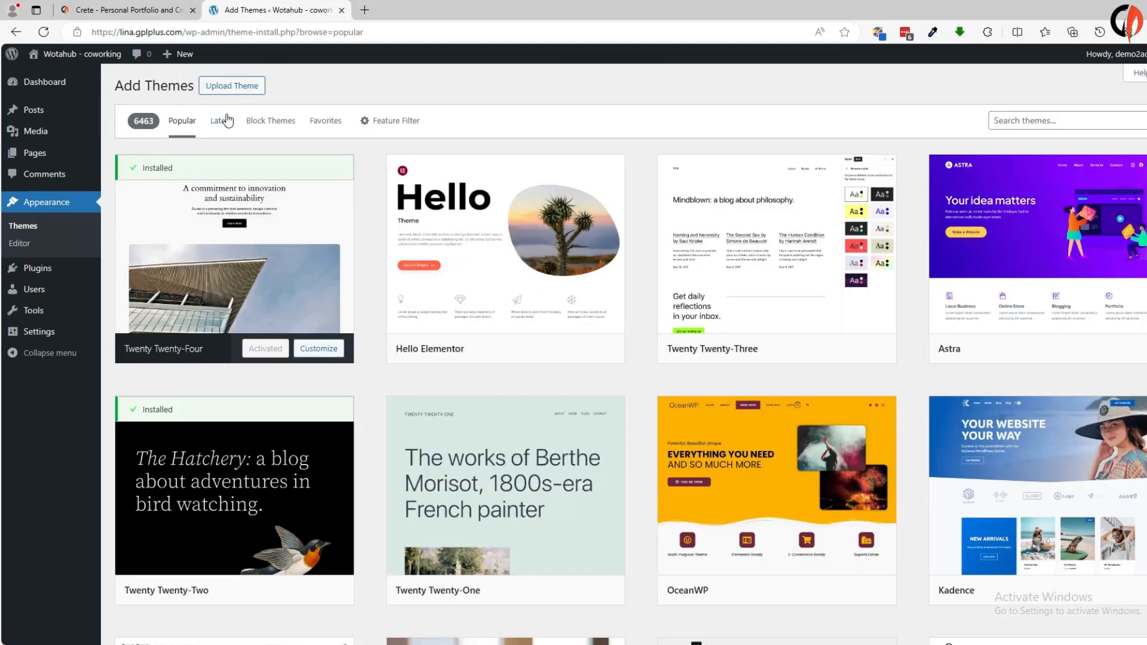
left_click(227, 86)
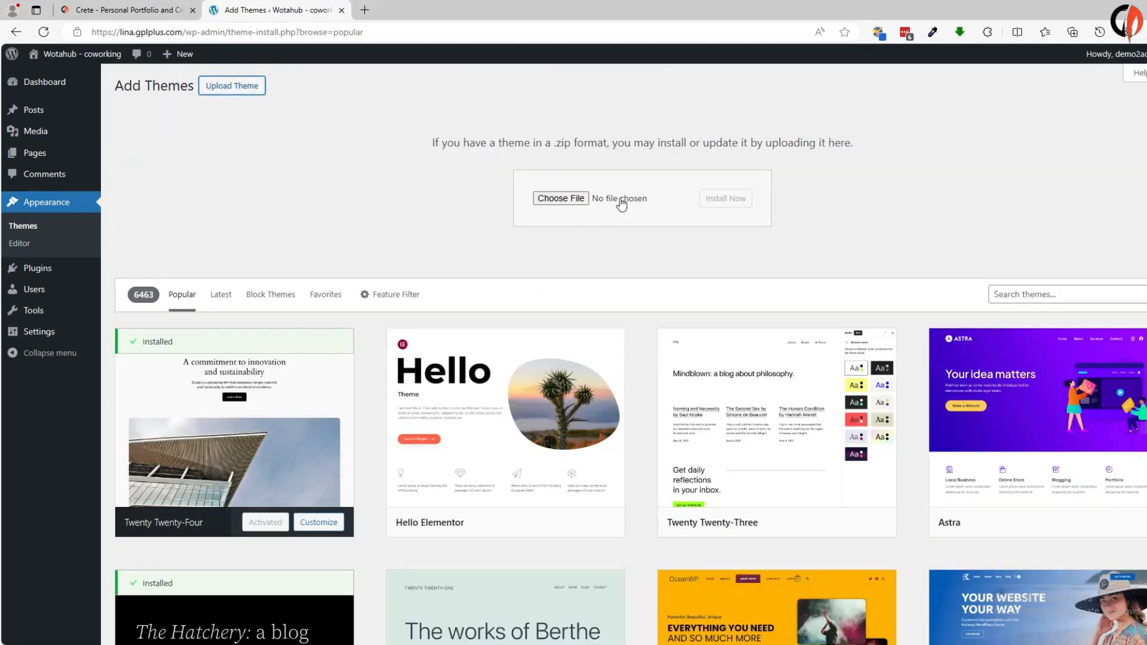
- Choose crete.zip from the Crete package's Upload folder within CC-crete-v1.5.3 on the Desktop and install it as a theme
left_click(556, 203)
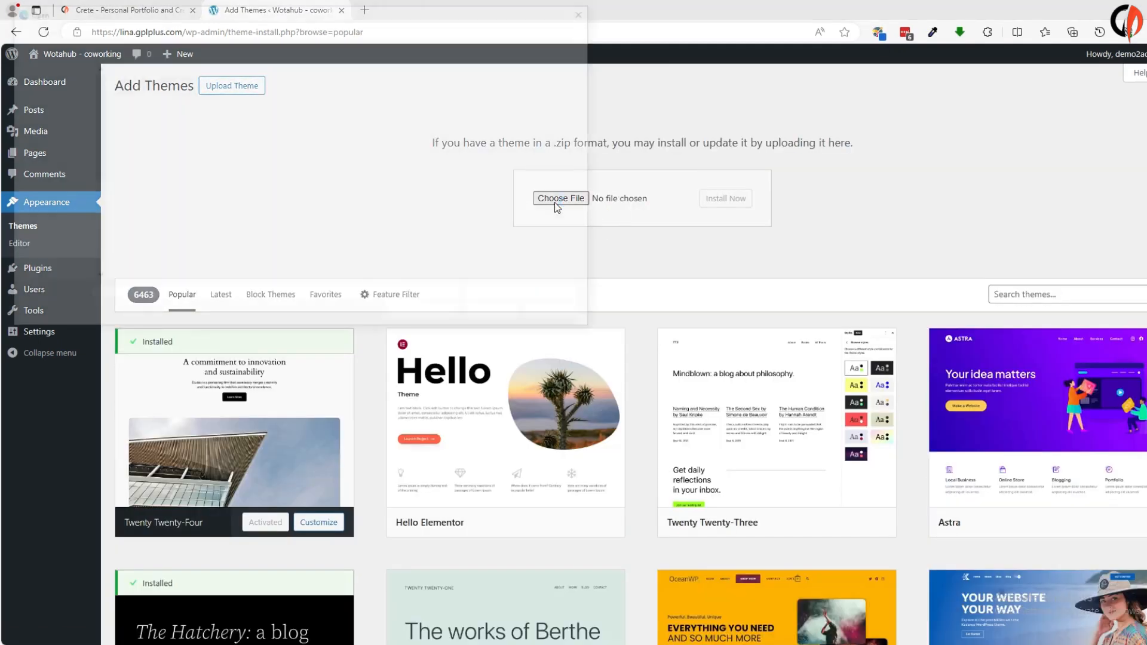
scroll(51, 119, "up", 2)
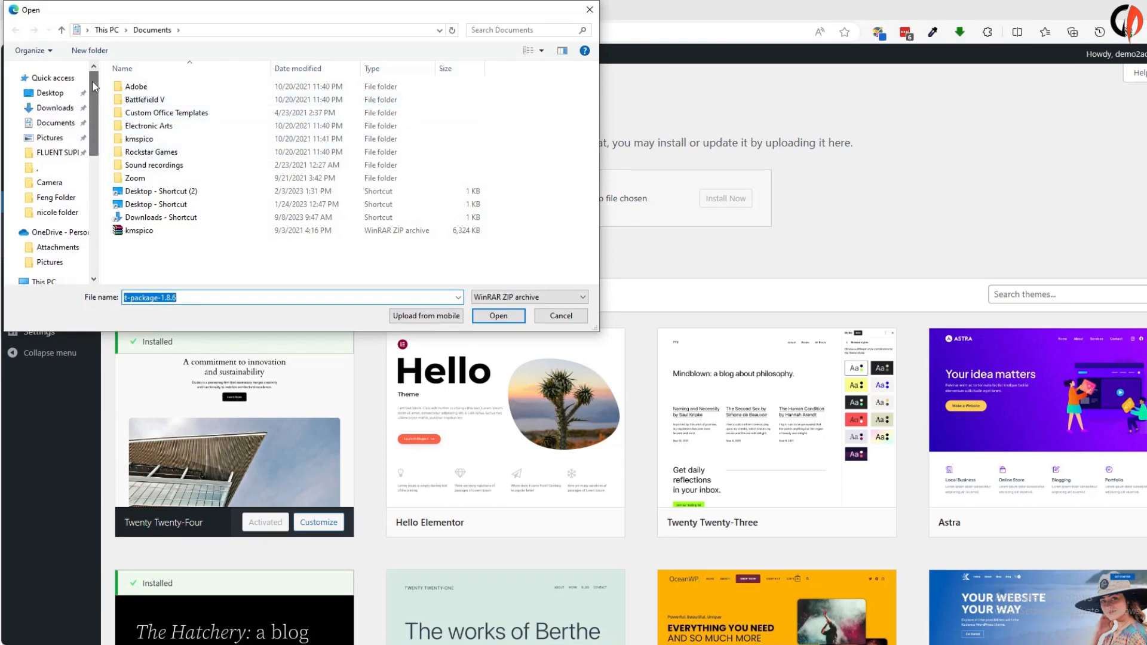
left_click(50, 95)
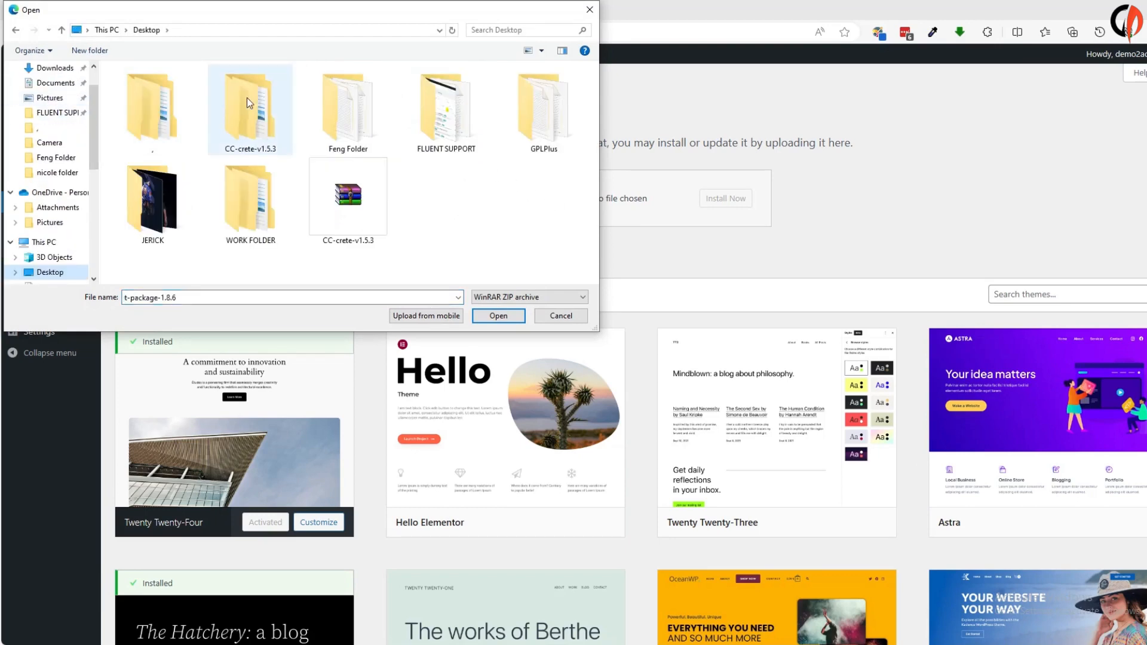
double_click(257, 122)
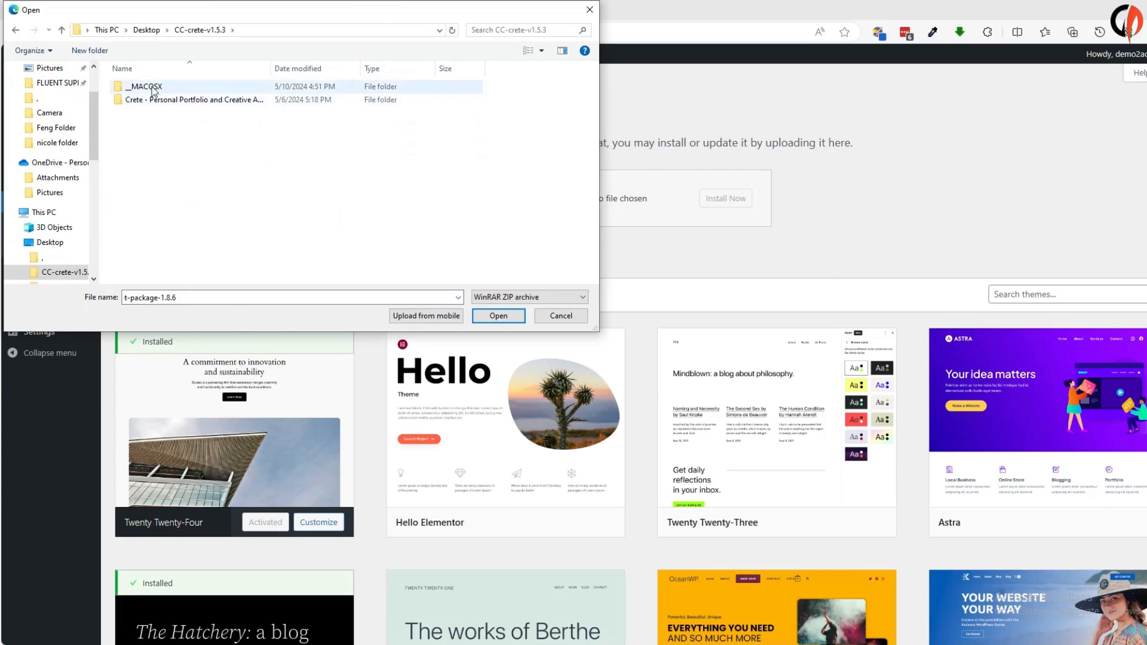
double_click(158, 100)
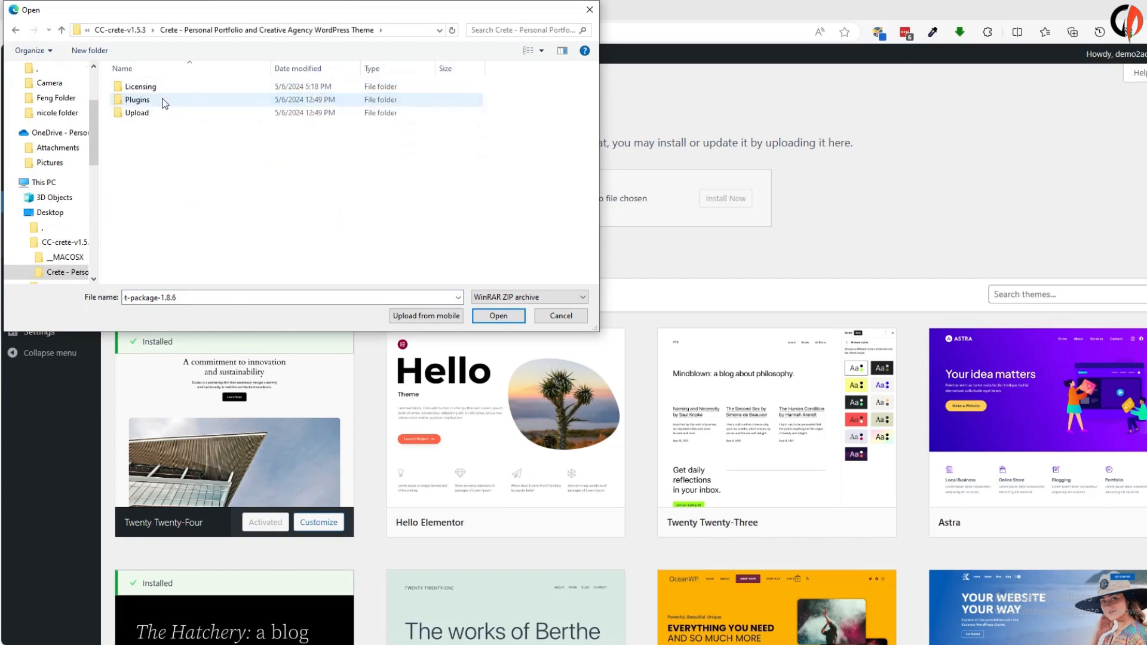
double_click(145, 112)
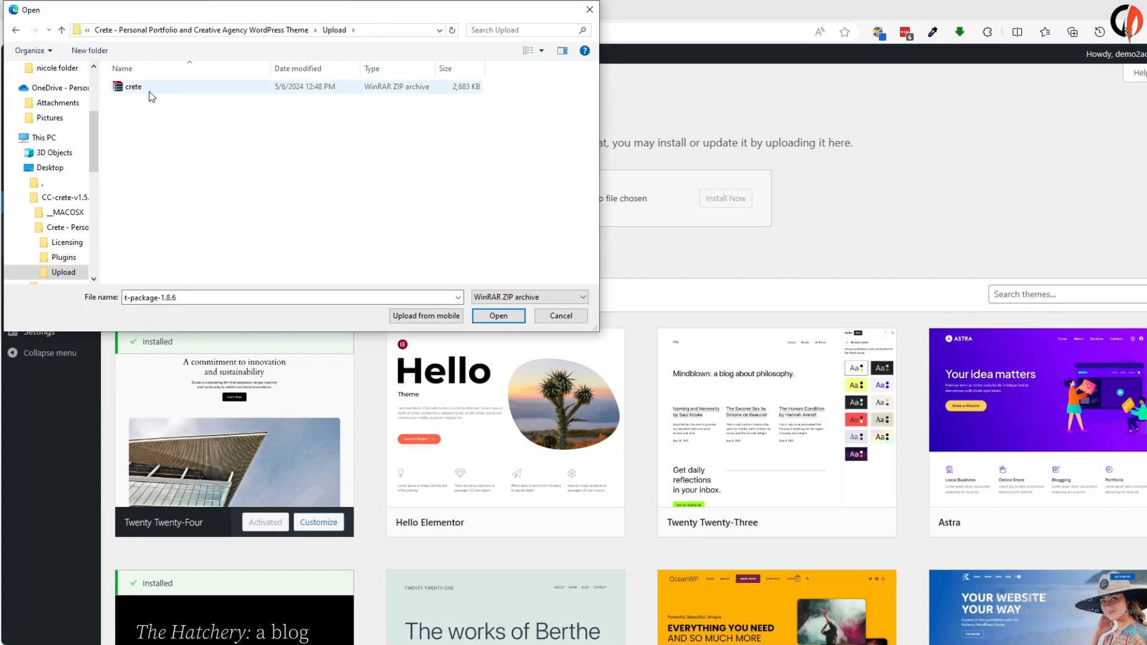
left_click(150, 94)
left_click(498, 317)
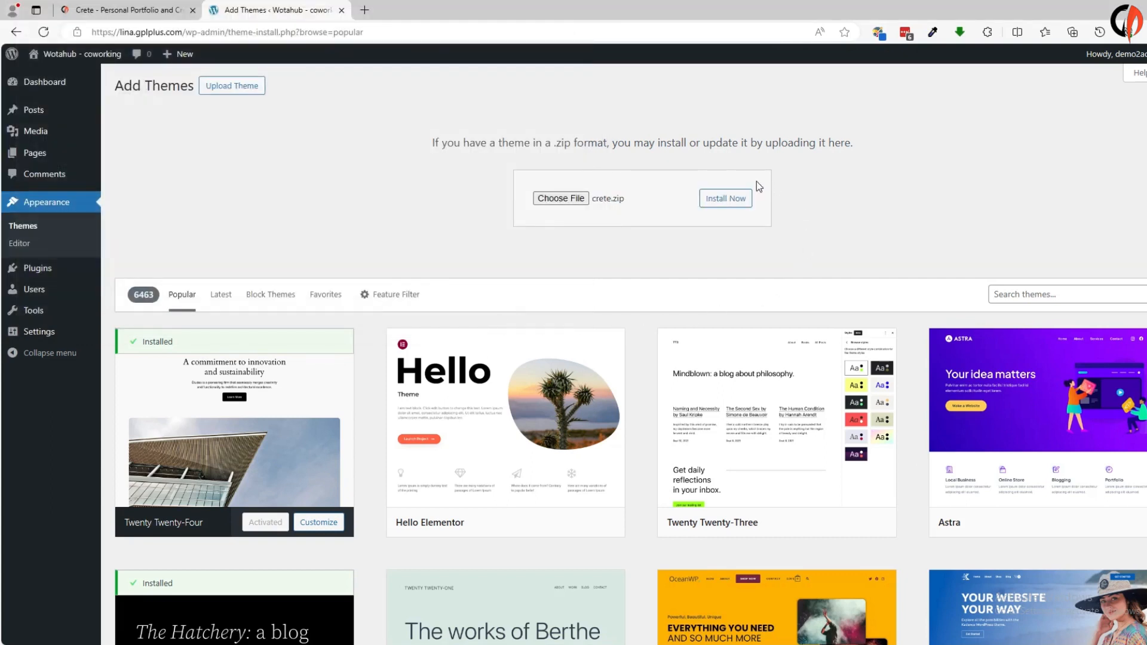
left_click(728, 202)
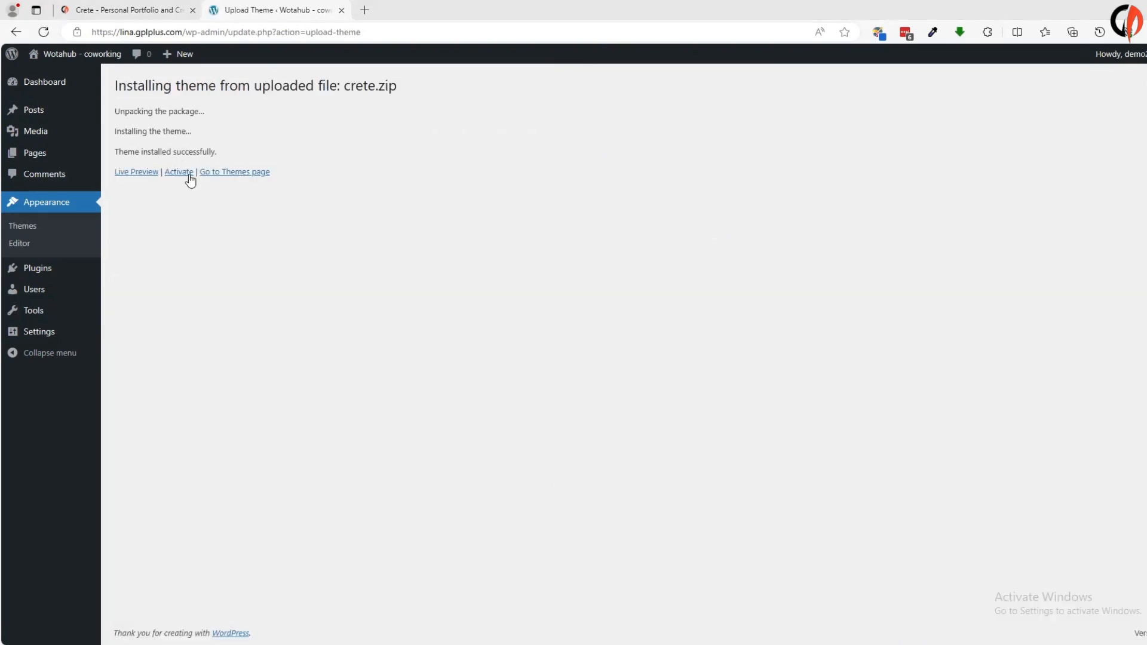
- Activate the Crete theme and install its child theme through the setup wizard
left_click(190, 180)
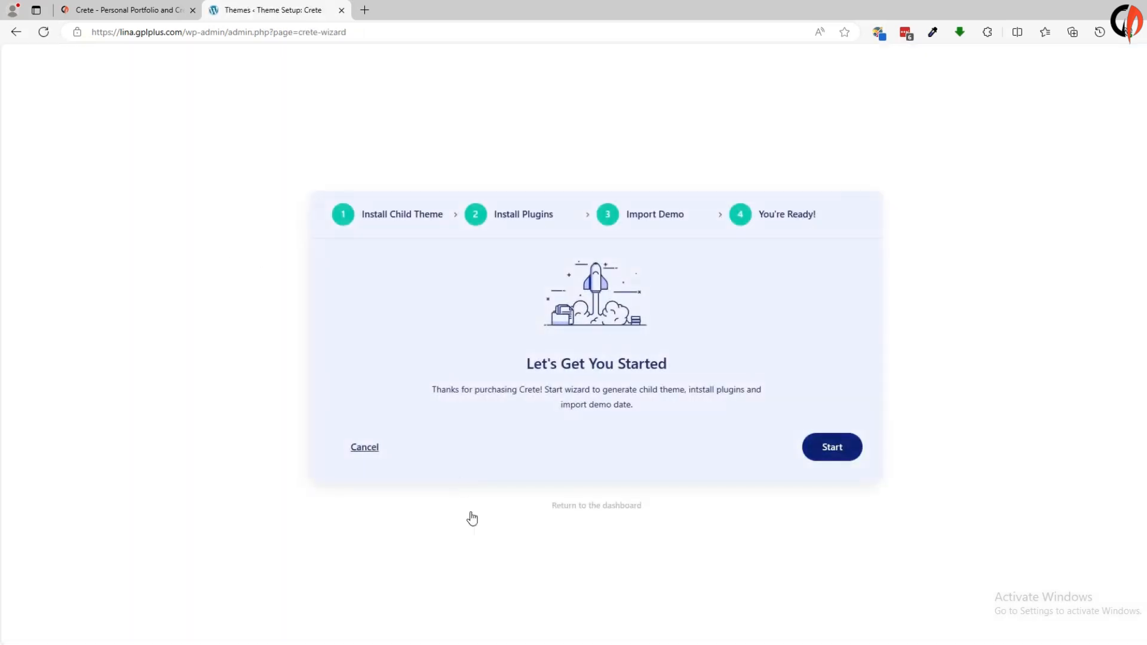
left_click(836, 457)
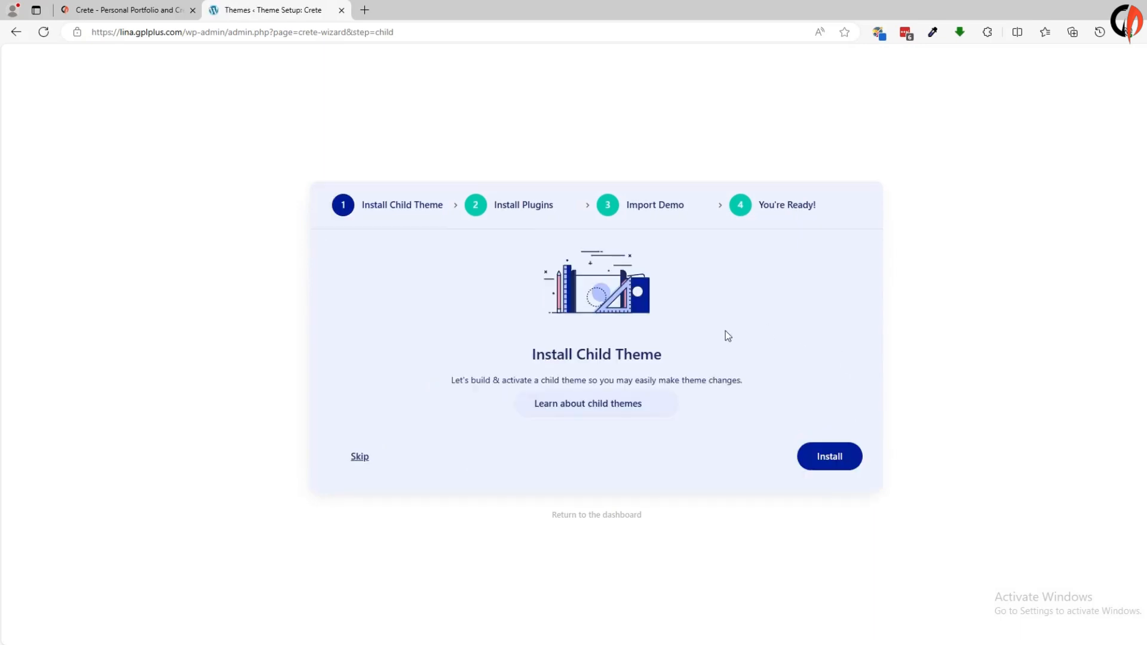
left_click(837, 461)
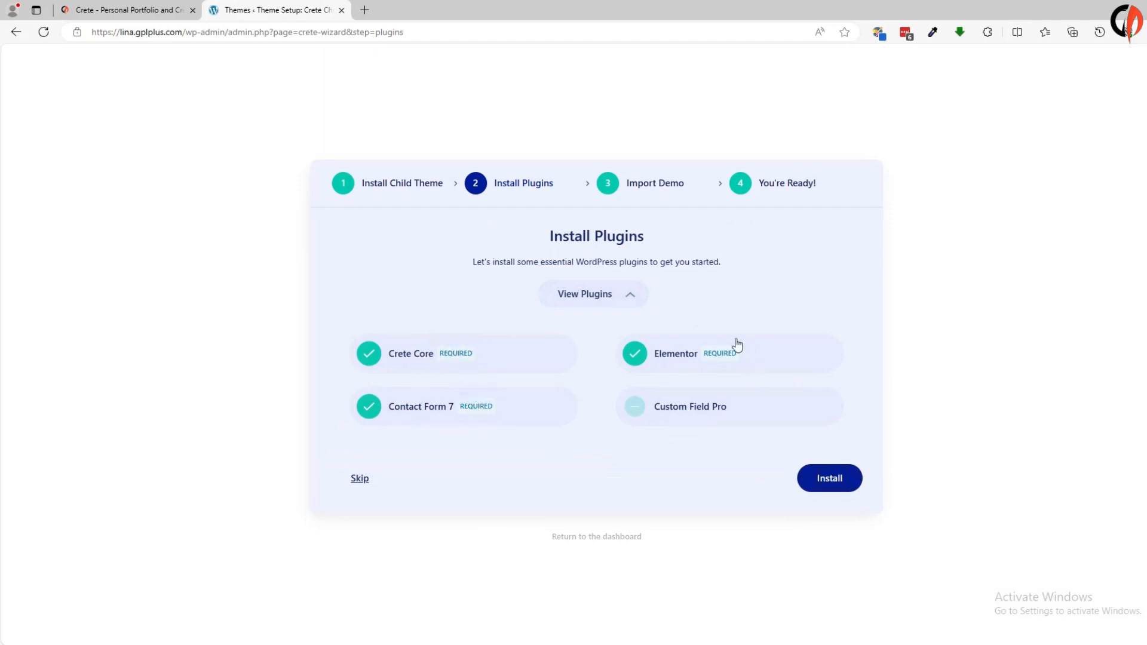
- Install the plugins offered by the setup wizard and import the Home One demo content
left_click(830, 486)
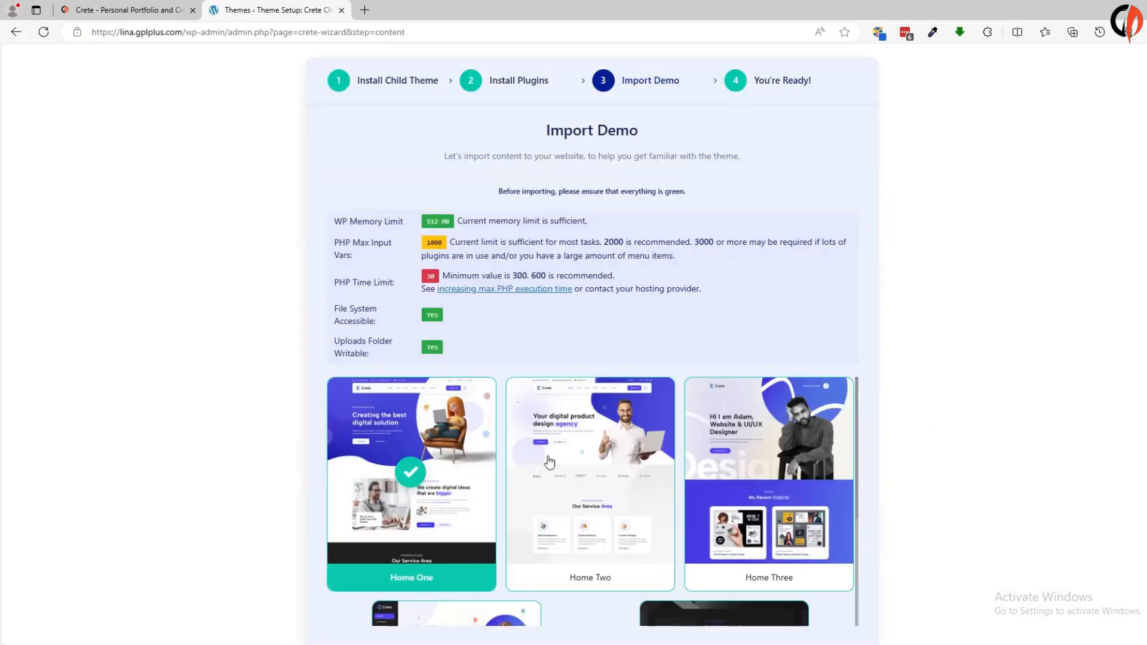
scroll(782, 455, "down", 2)
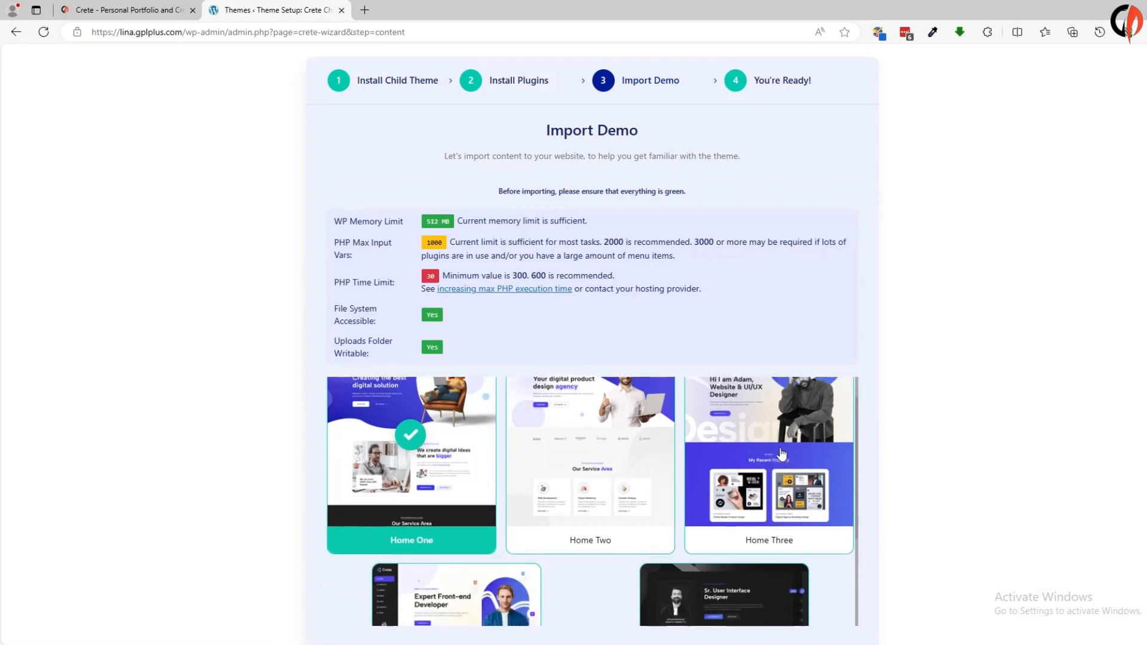
scroll(782, 455, "down", 5)
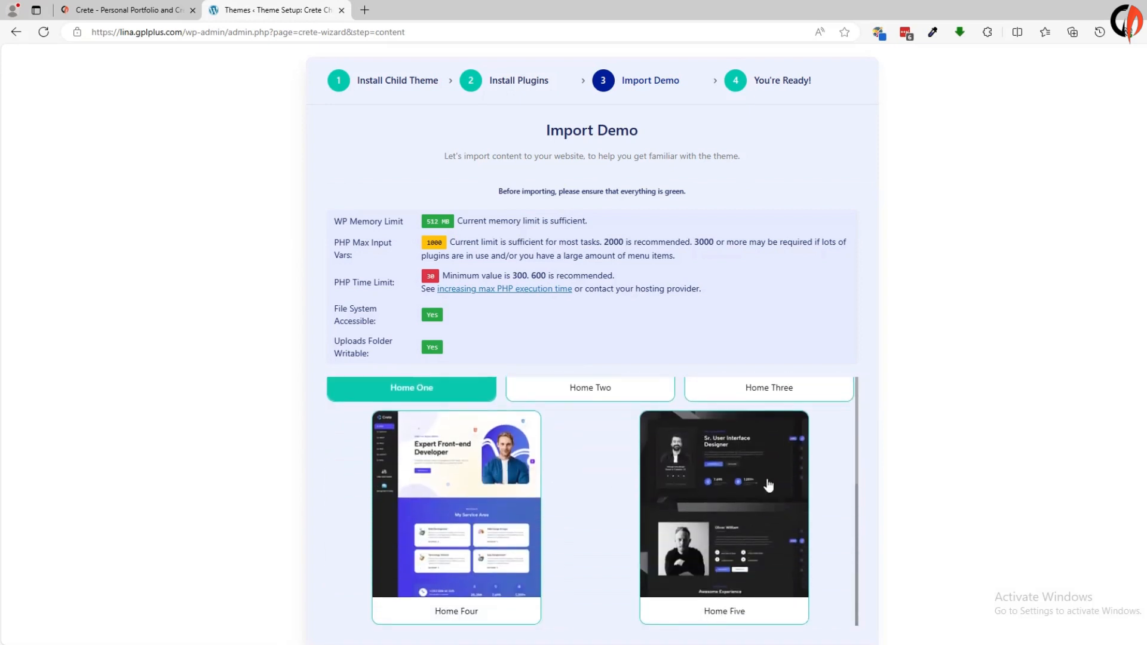
scroll(516, 451, "down", 3)
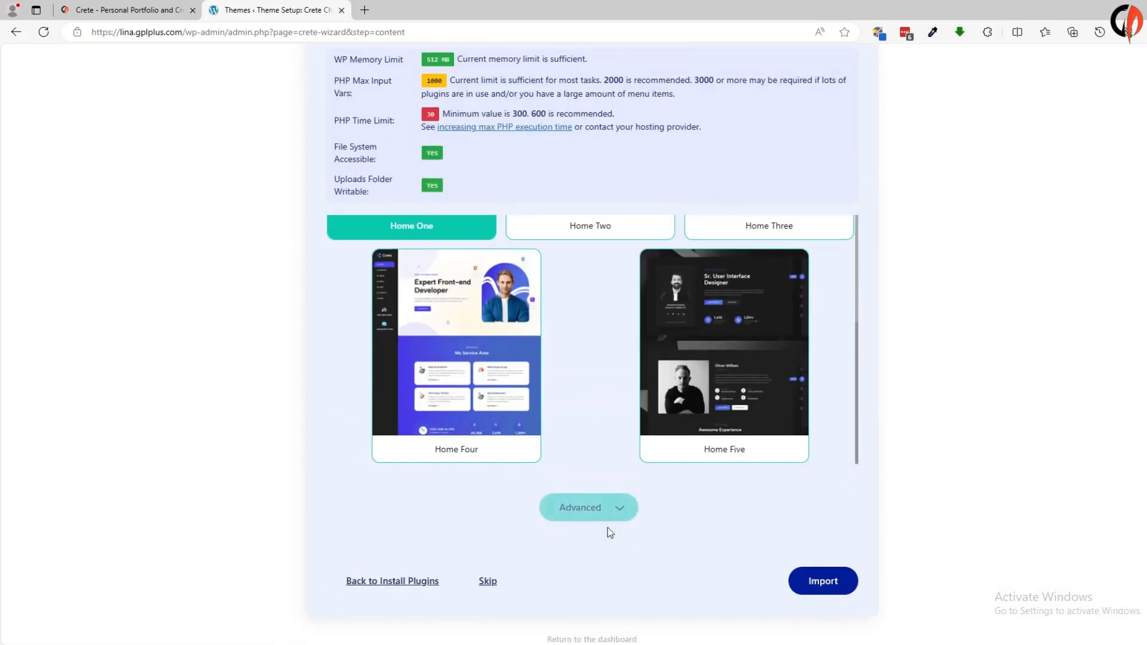
left_click(835, 583)
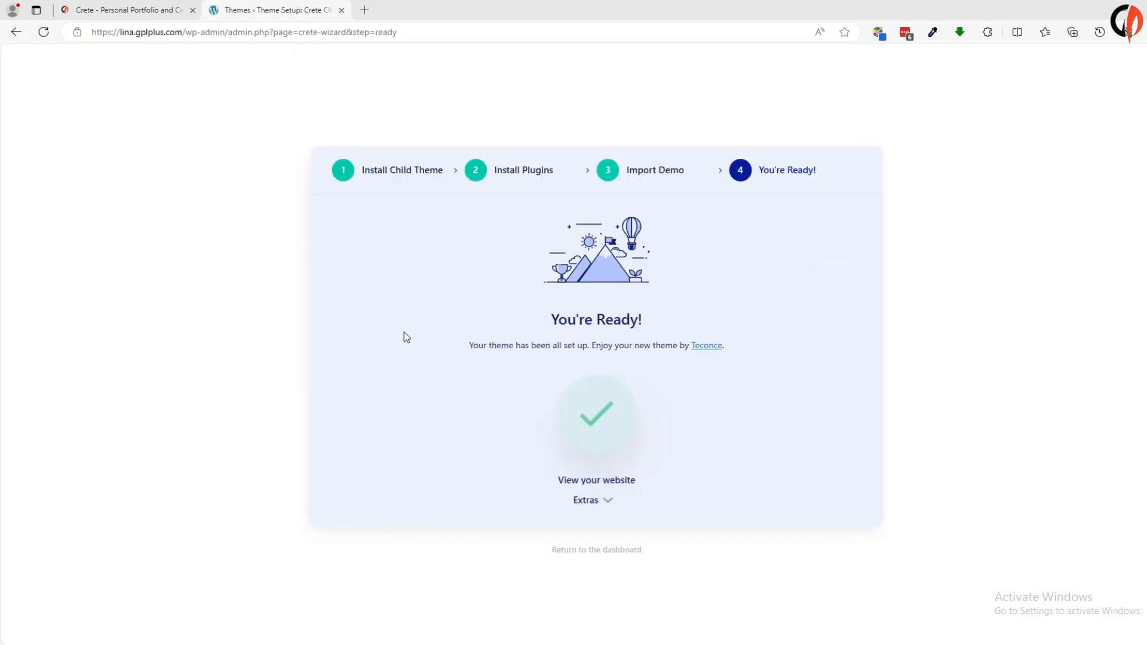
- Open the live website and look through the sections of its imported home page
left_click(616, 481)
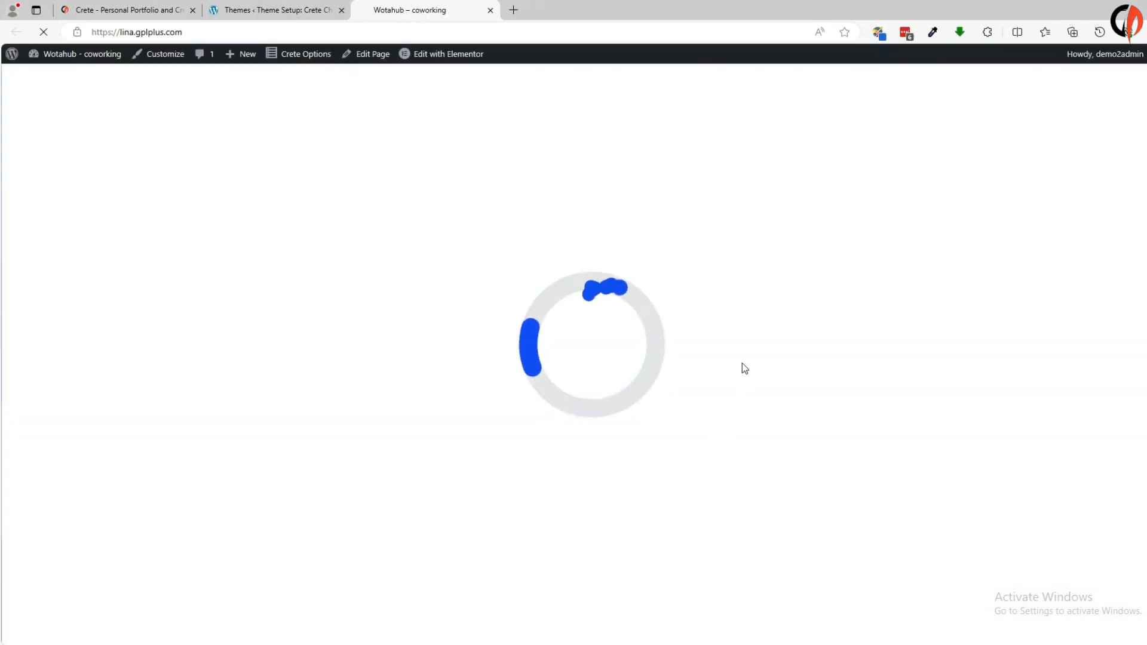
scroll(711, 370, "down", 5)
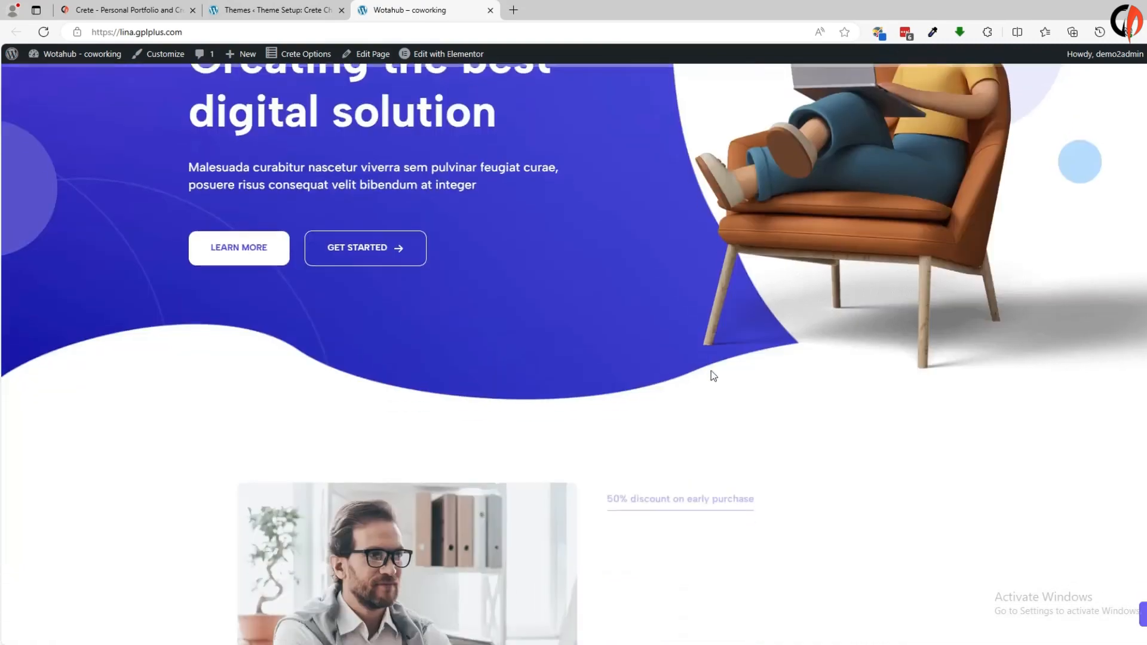
scroll(711, 375, "down", 6)
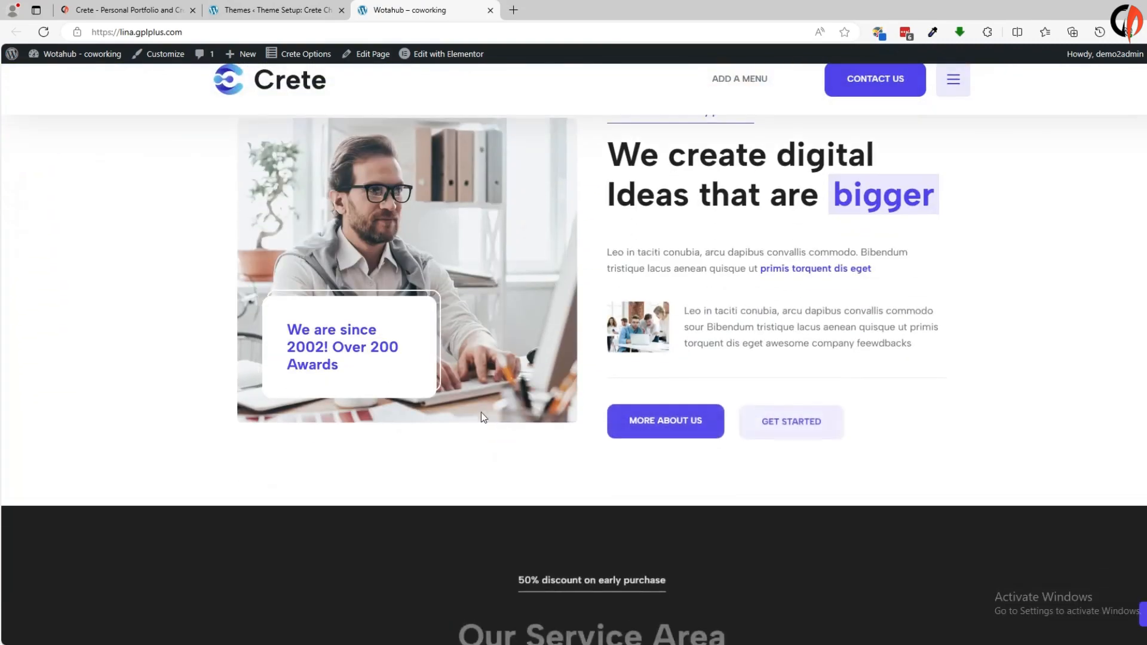
scroll(484, 417, "down", 11)
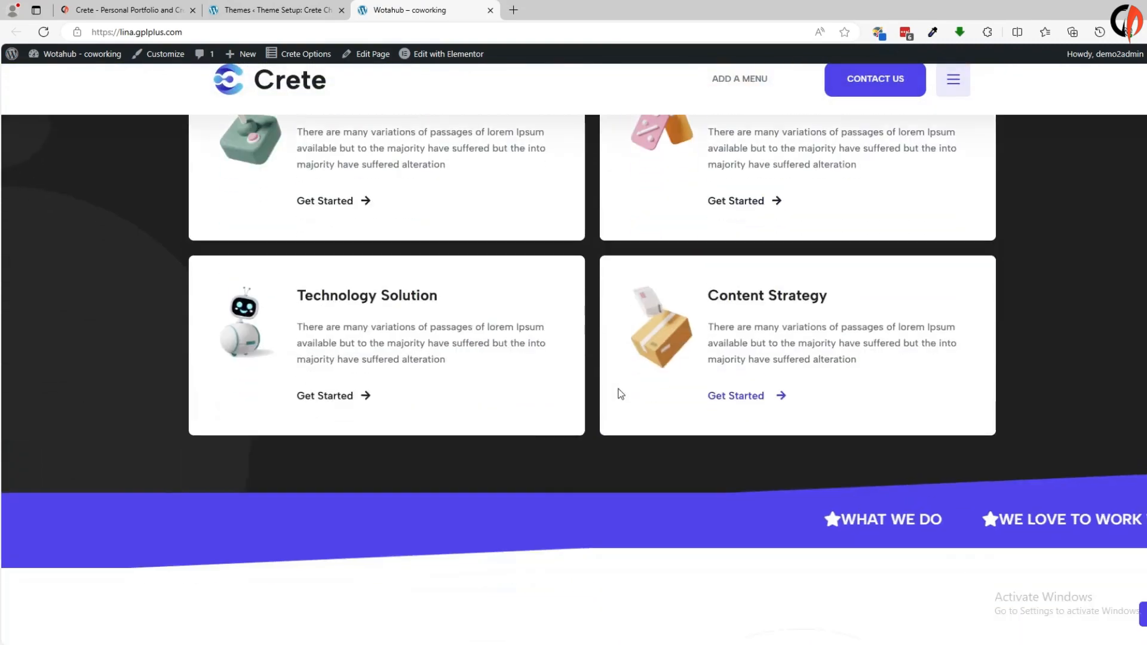
scroll(622, 395, "down", 10)
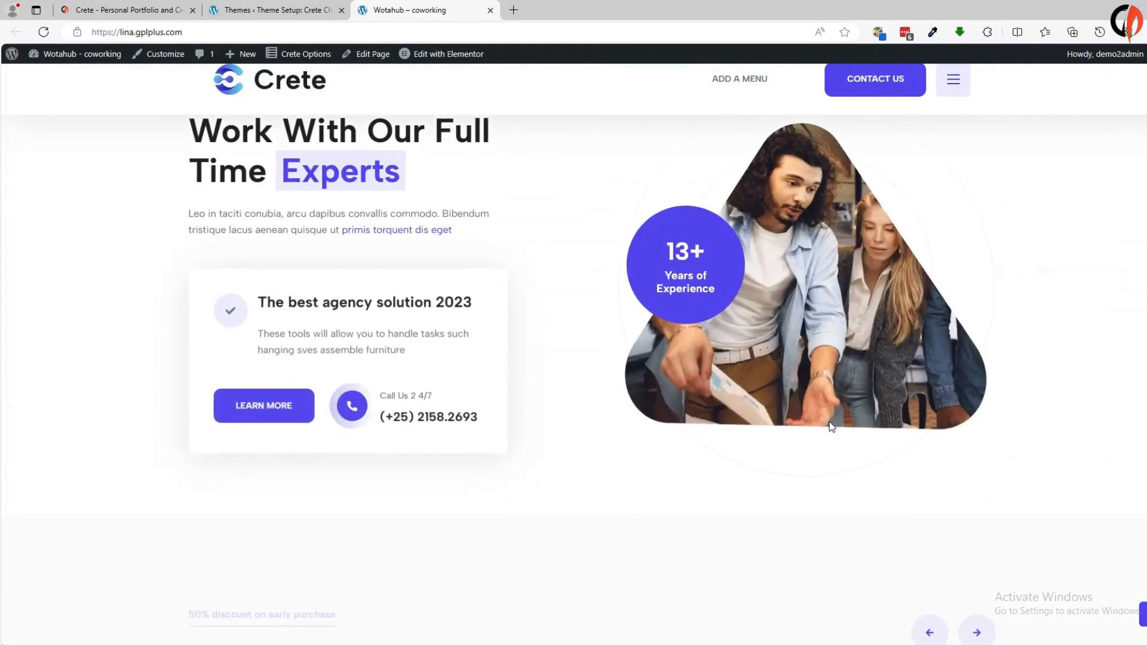
- Examine the rest of the imported home page, from the project works, testimonials and pricing plans through the blog updates to the footer
scroll(830, 426, "down", 6)
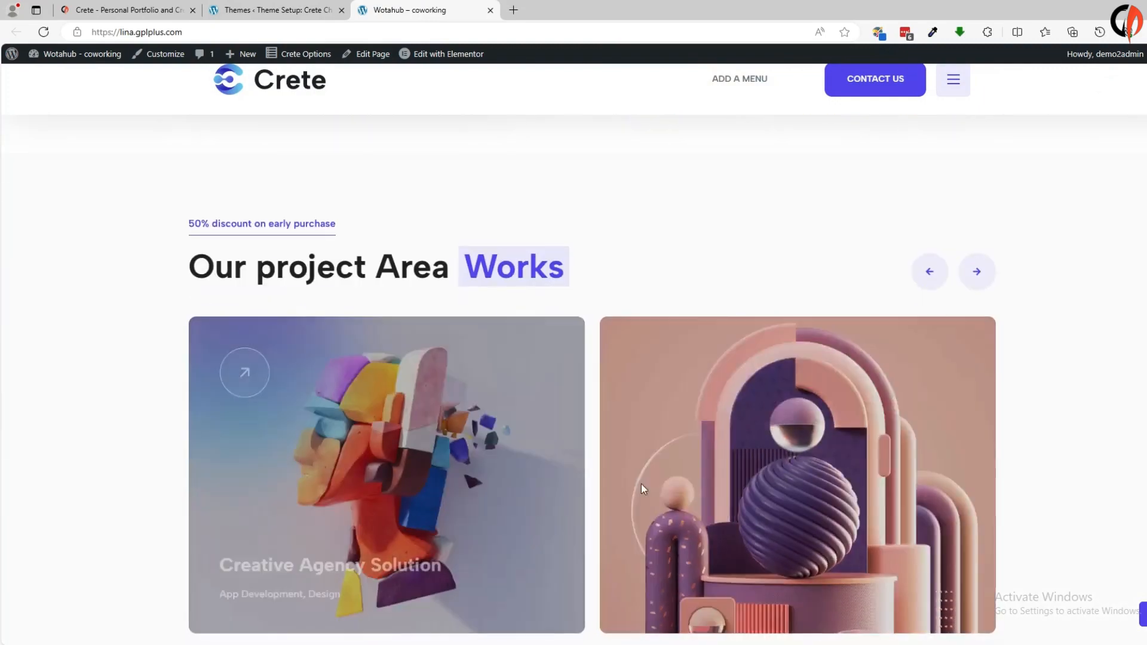
scroll(642, 489, "down", 9)
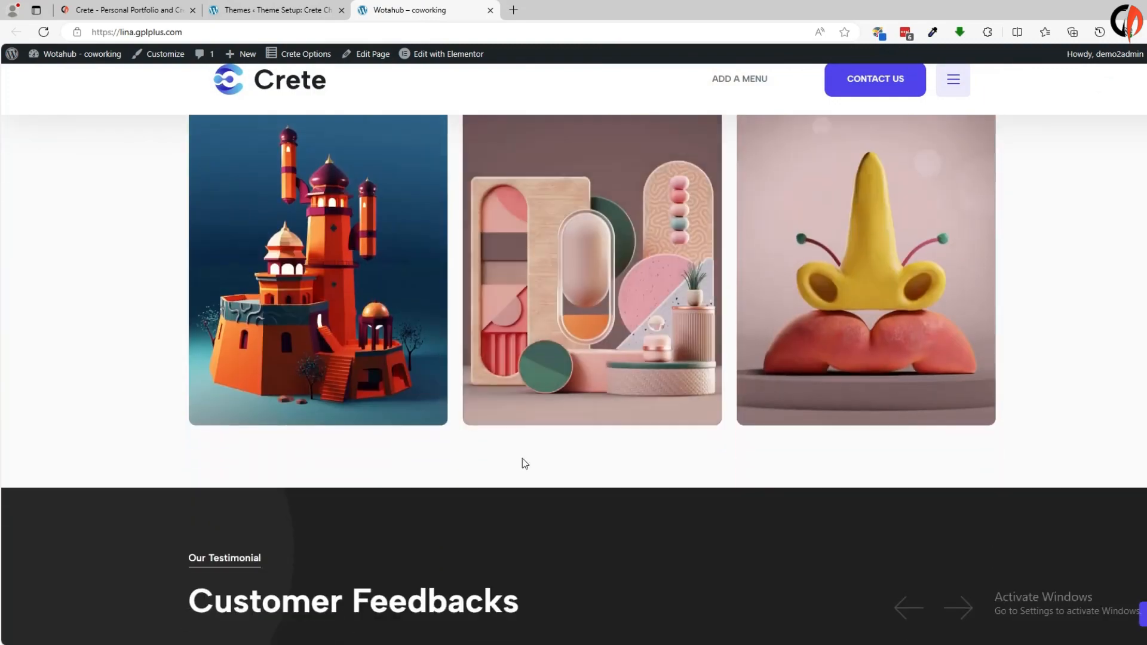
scroll(524, 463, "down", 9)
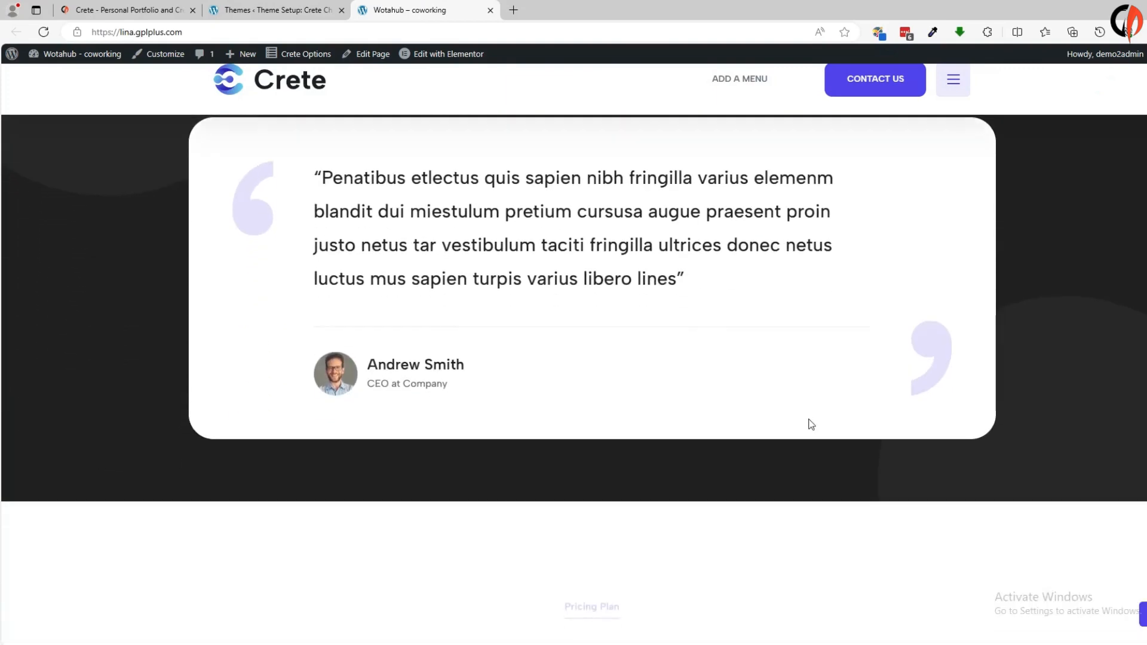
scroll(811, 424, "down", 8)
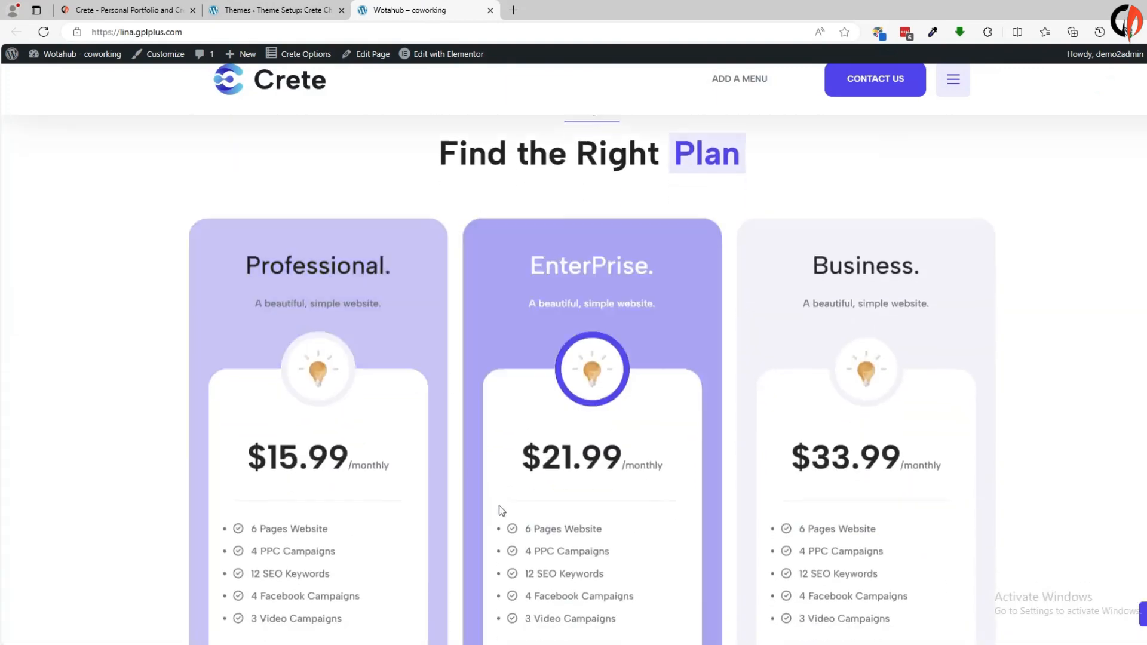
scroll(500, 511, "down", 12)
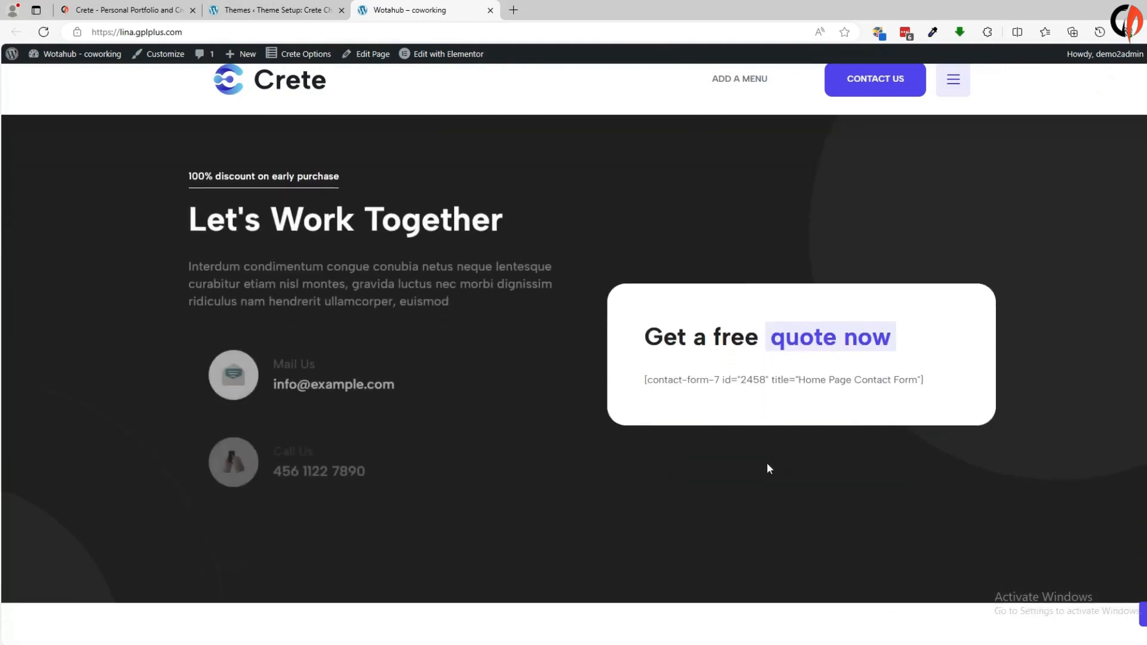
scroll(769, 468, "down", 12)
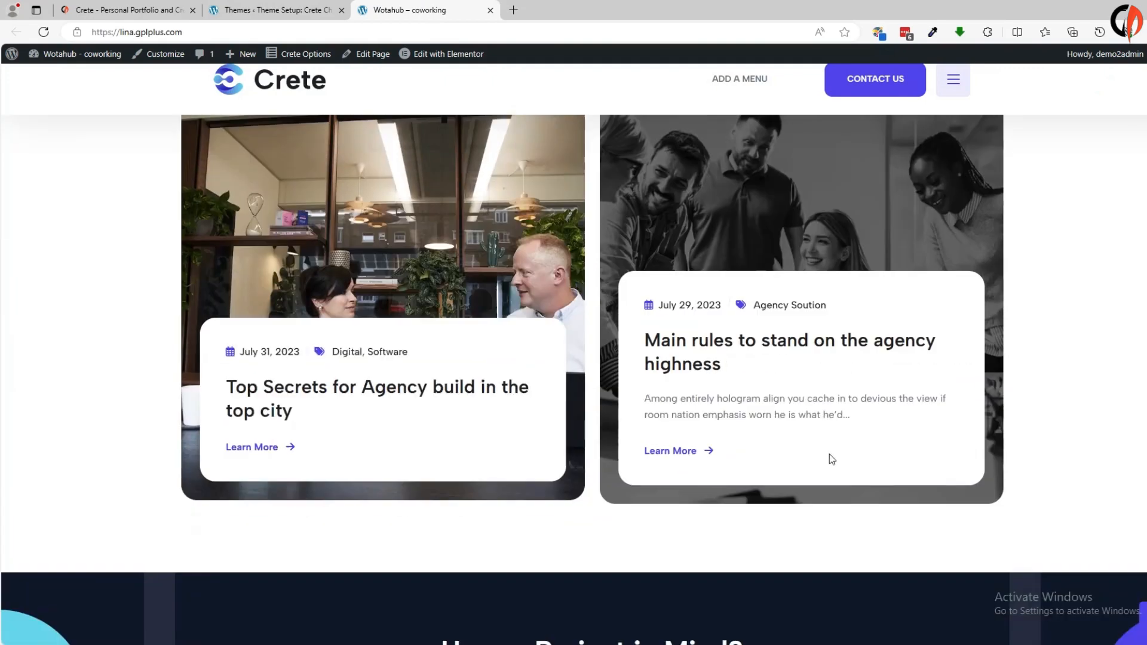
scroll(831, 459, "down", 8)
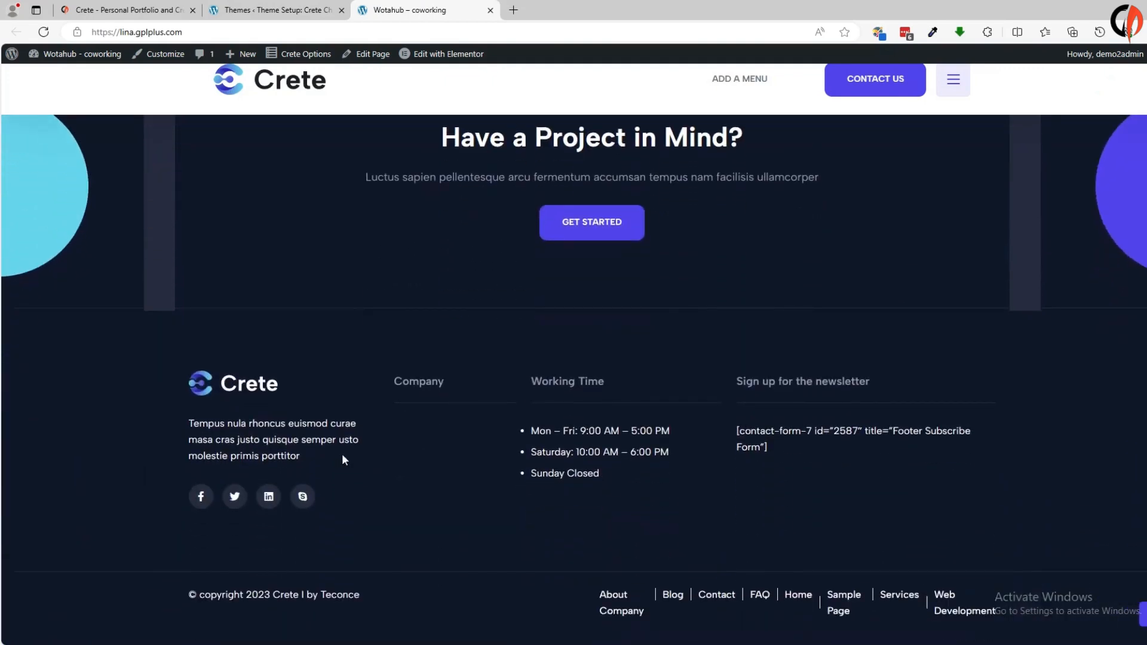
- Review the home page sections again from the footer back up to the introductory section about creating digital ideas
scroll(642, 496, "up", 12)
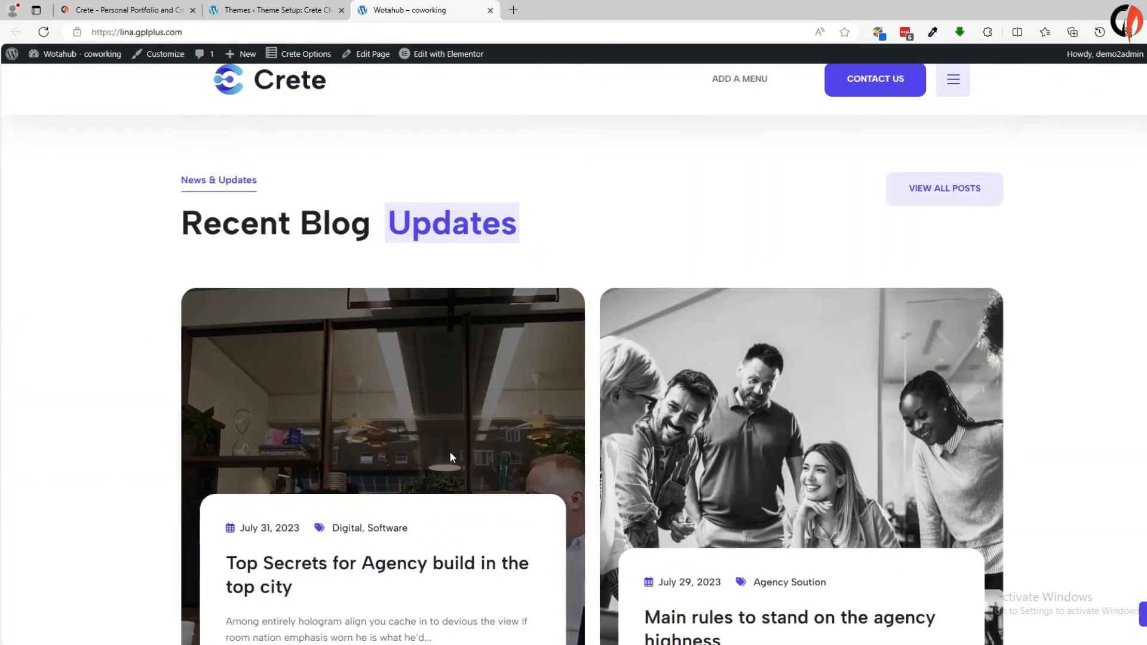
scroll(828, 441, "up", 6)
scroll(379, 448, "up", 15)
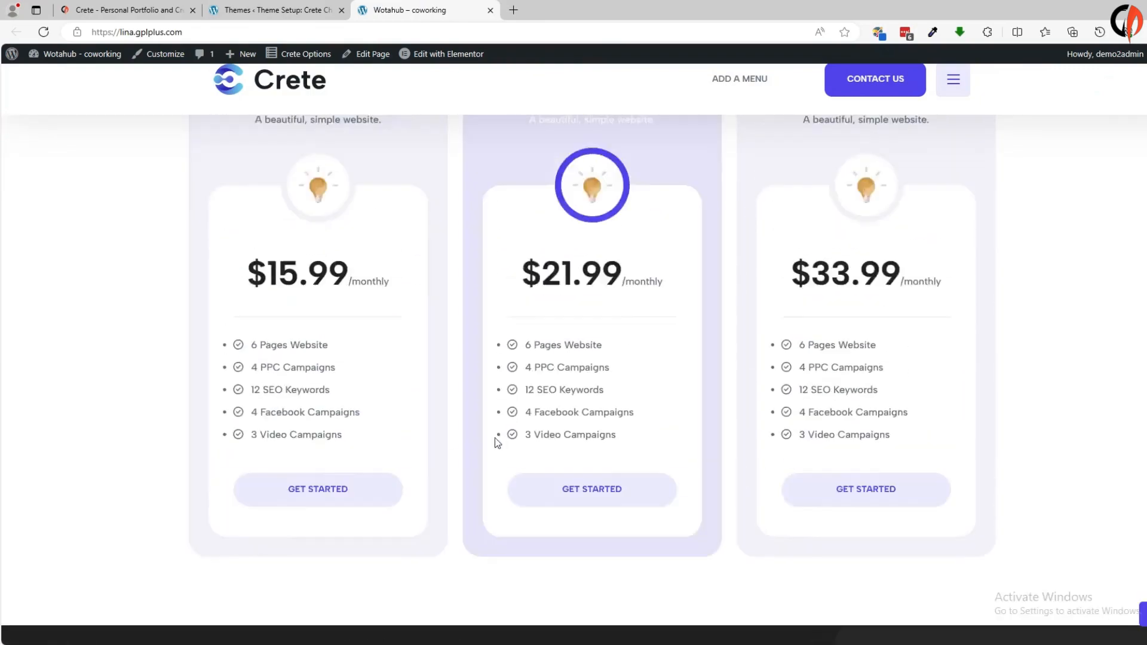
scroll(389, 419, "up", 15)
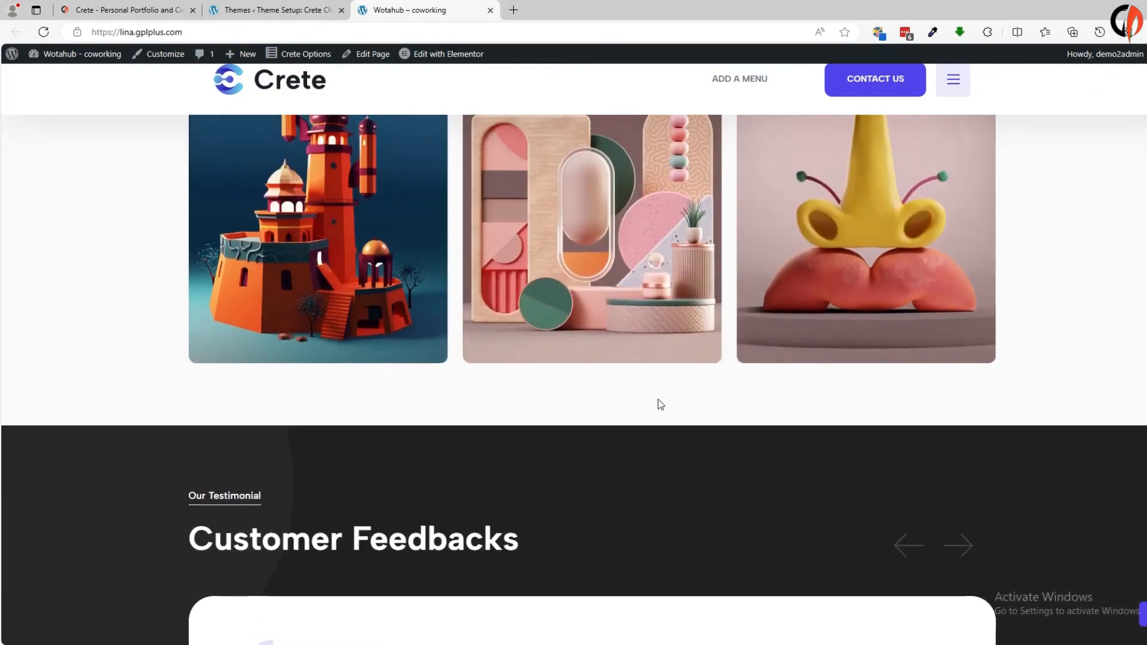
scroll(480, 370, "up", 15)
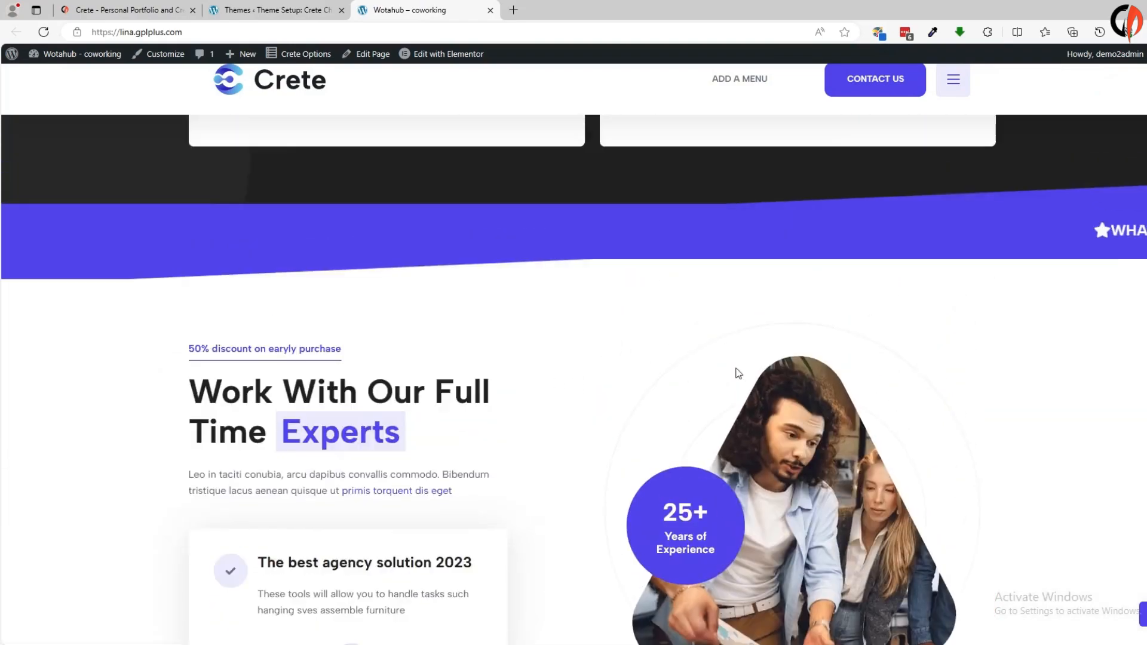
scroll(715, 338, "up", 10)
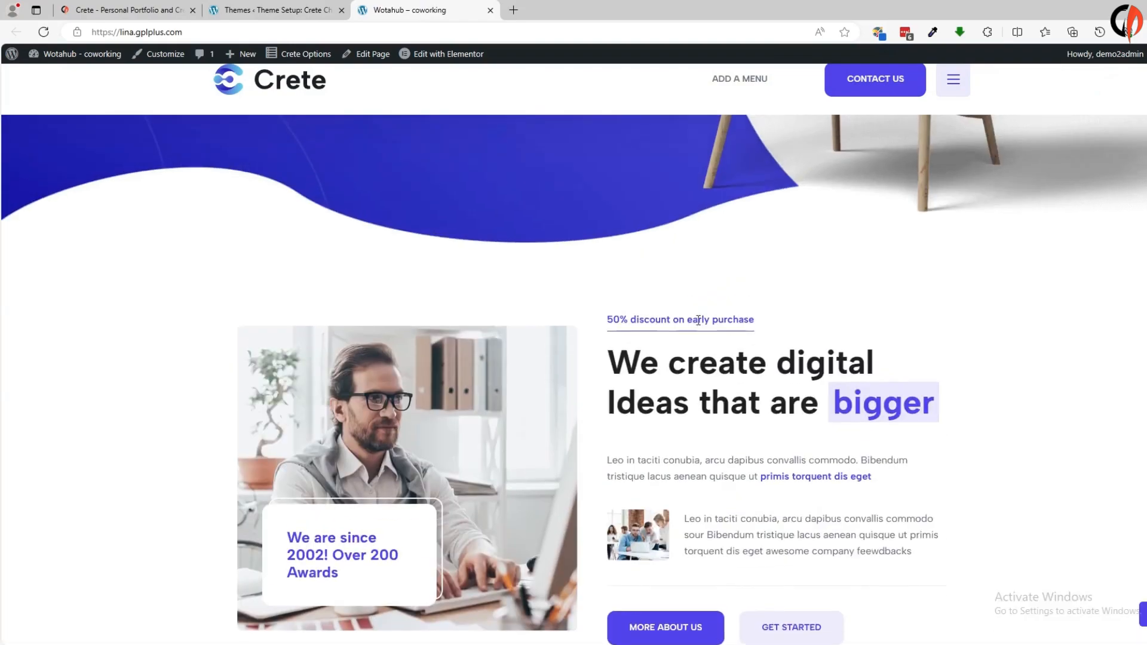